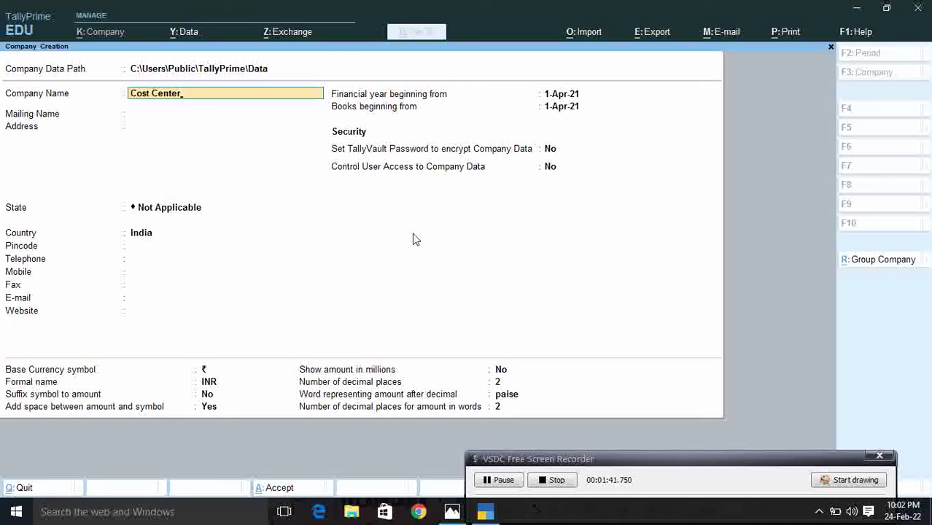
Step: Name the new company "Cost Center /cost", use the same mailing name and leave the address empty
text(cost Categ)
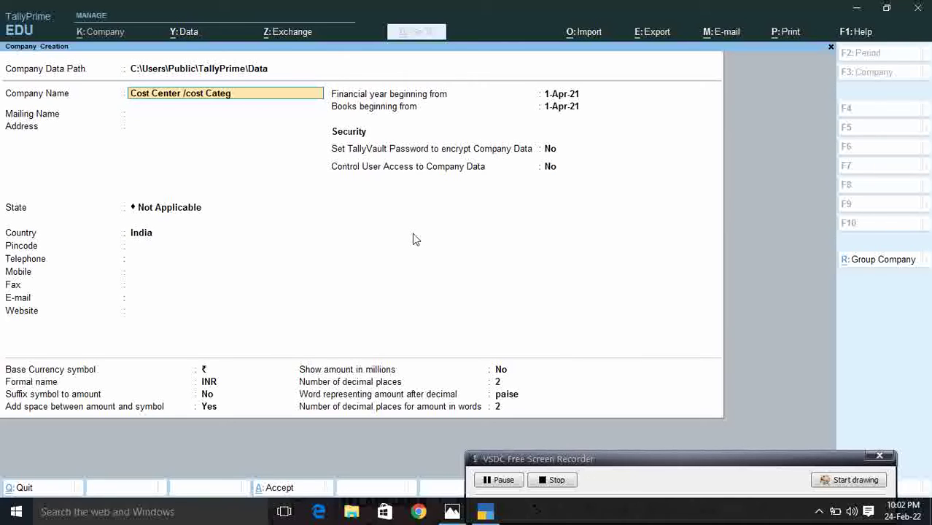
key(BackSpace)
key(BackSpace)
key(BackSpace)
key(BackSpace)
key(BackSpace)
key(BackSpace)
key(Return)
key(Return)
key(Return)
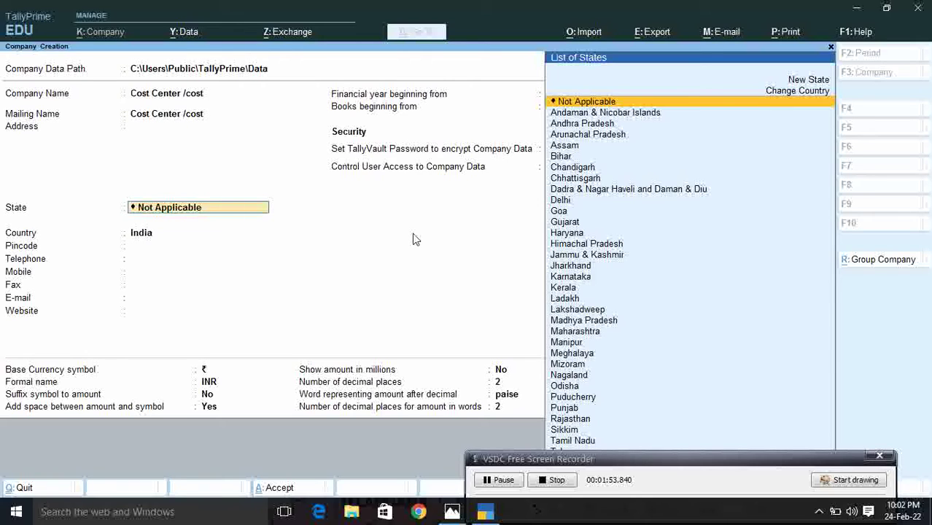
Step: Set the company's state to Haryana, enter its pincode and leave the remaining contact details empty
text(Ha)
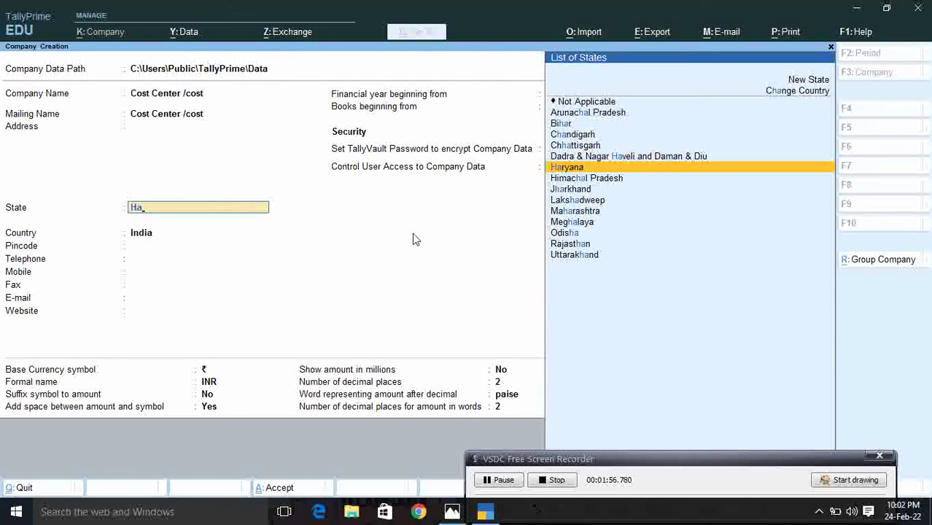
key(Return)
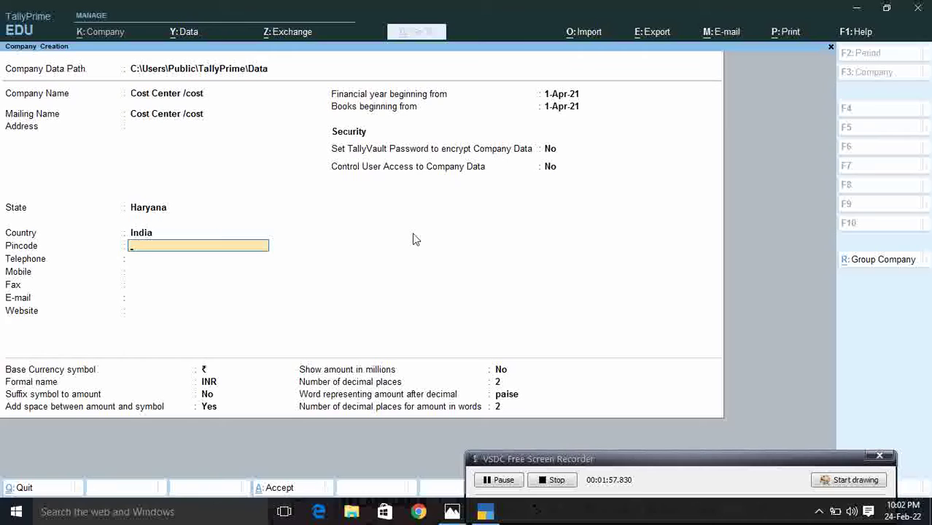
text(122001)
key(Return)
key(Return)
key(Return)
key(Return)
key(Return)
key(Return)
key(Return)
key(Return)
key(Return)
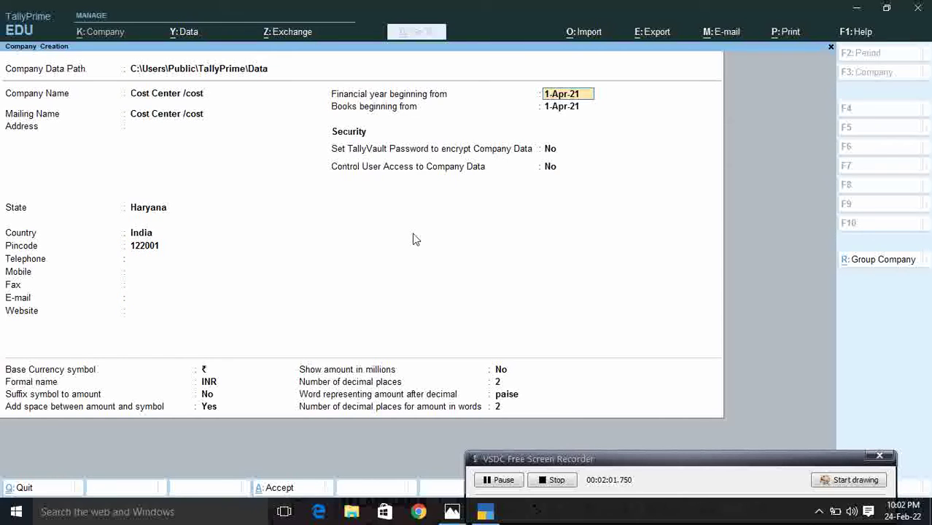
Step: Keep the default financial year, security and currency settings and create the company
key(Return)
key(Return)
key(Return)
key(Return)
key(Return)
key(Return)
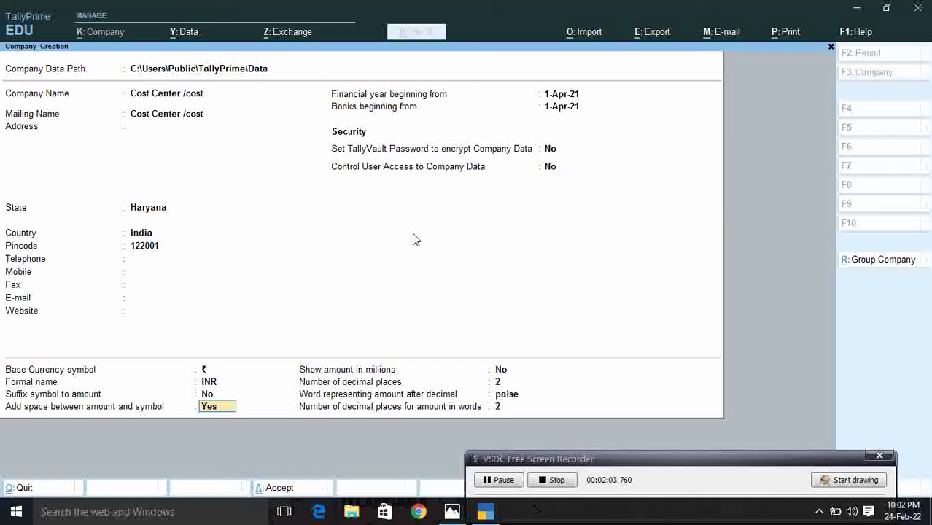
key(Return)
key(Return)
key(Return)
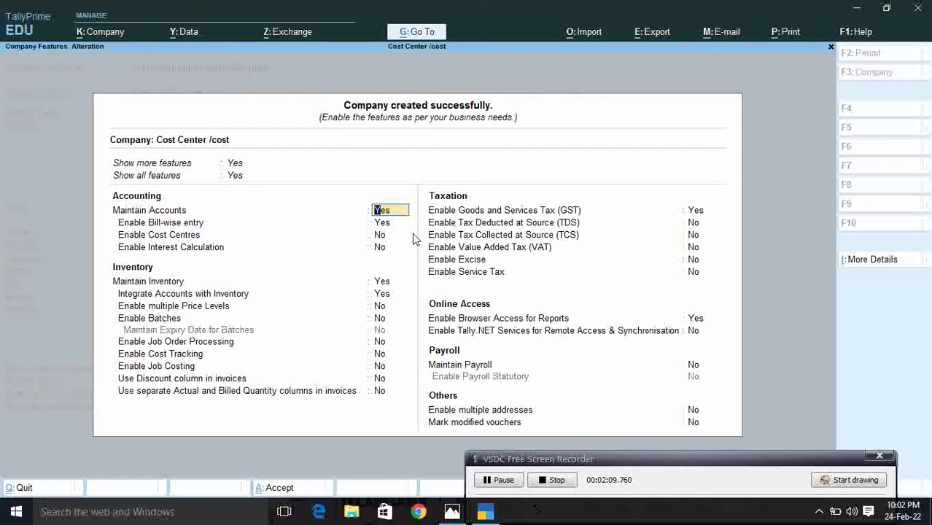
Step: Enable Cost Centres in the new company's accounting features
key(Return)
key(Return)
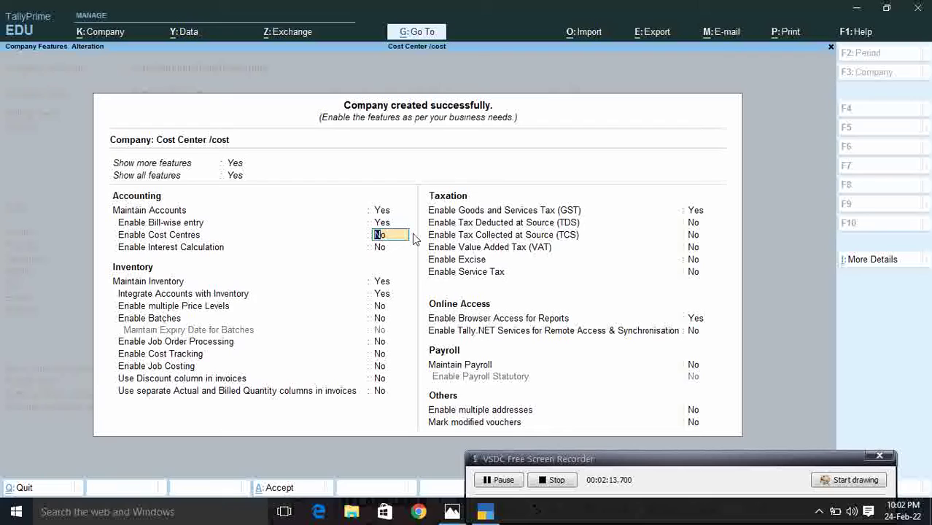
text(y)
key(Return)
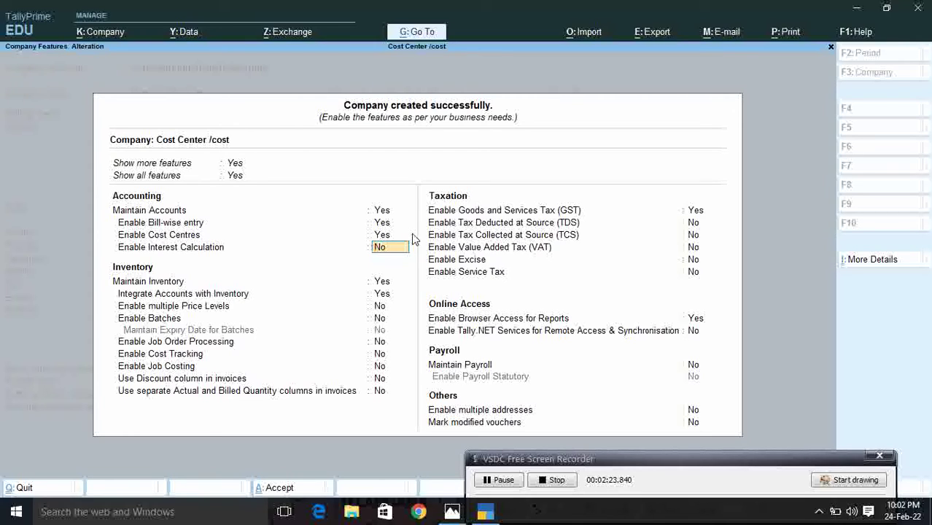
Step: Enable Cost Tracking in the inventory features, keep all other features at their defaults and save the company features
key(Return)
key(Return)
key(Return)
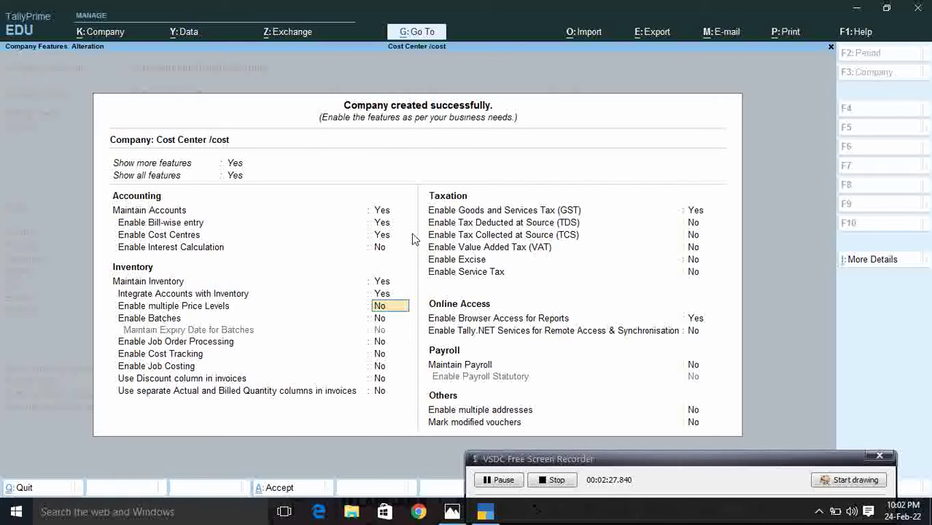
key(Return)
key(Return)
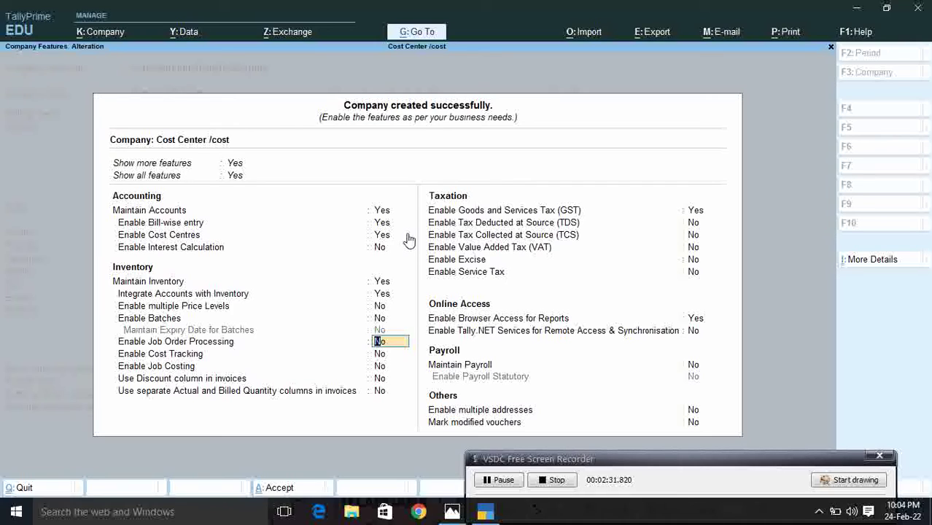
key(Return)
text(y)
key(Return)
key(Return)
key(Return)
key(Return)
key(Return)
key(Return)
key(Return)
key(Return)
key(Return)
key(Return)
key(Return)
key(Return)
key(Return)
key(Return)
key(Return)
key(Return)
key(Return)
key(Return)
key(Return)
key(Return)
key(Return)
key(Return)
key(Return)
key(Return)
key(Return)
key(Return)
key(Return)
key(Return)
key(Return)
key(Return)
key(Return)
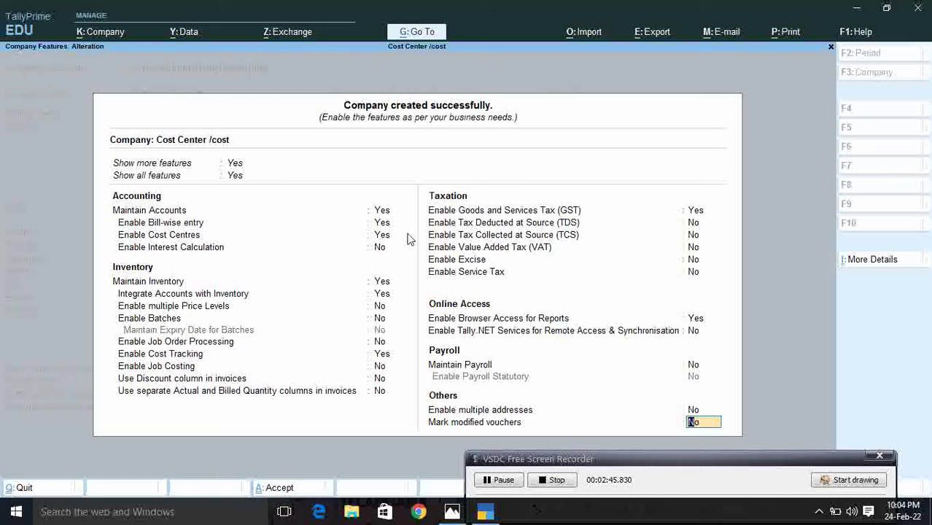
key(Return)
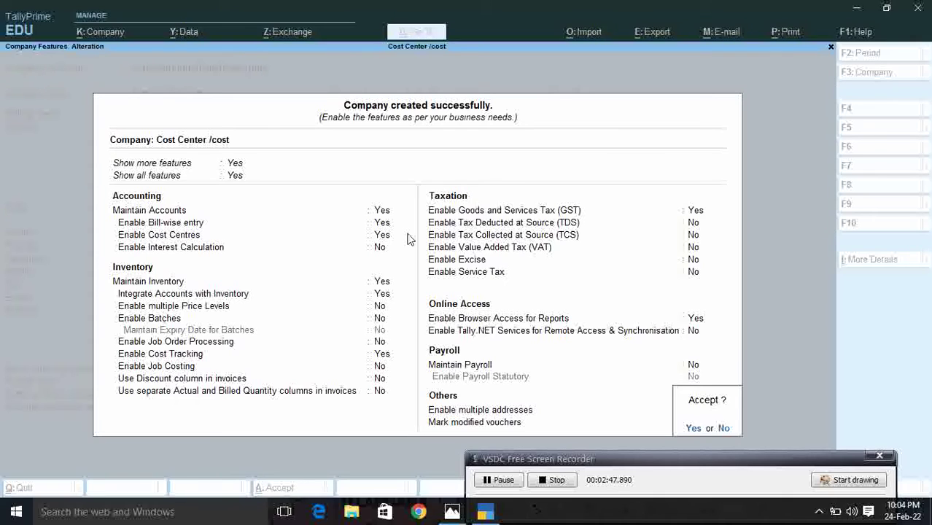
key(Return)
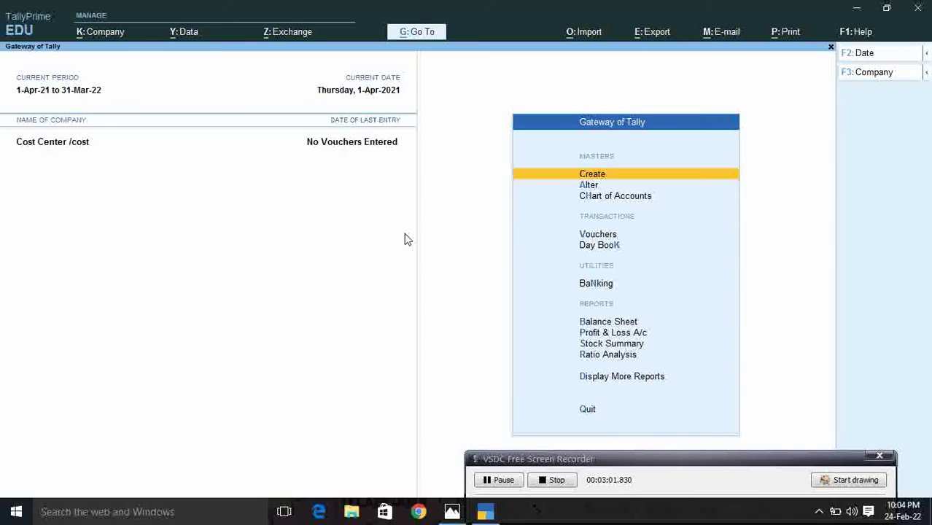
Step: Reopen the company features to check the Cost Centres and Cost Tracking settings, and accept them as they are
key(F11)
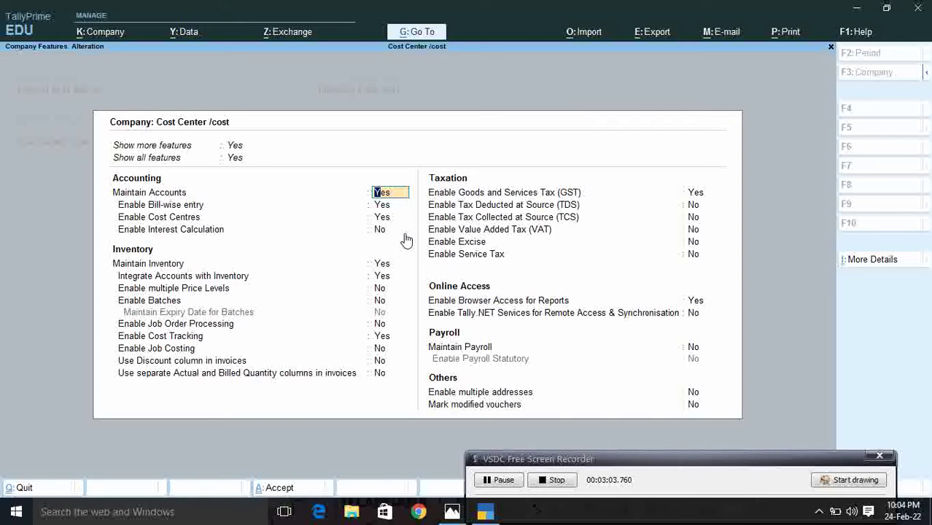
key(Return)
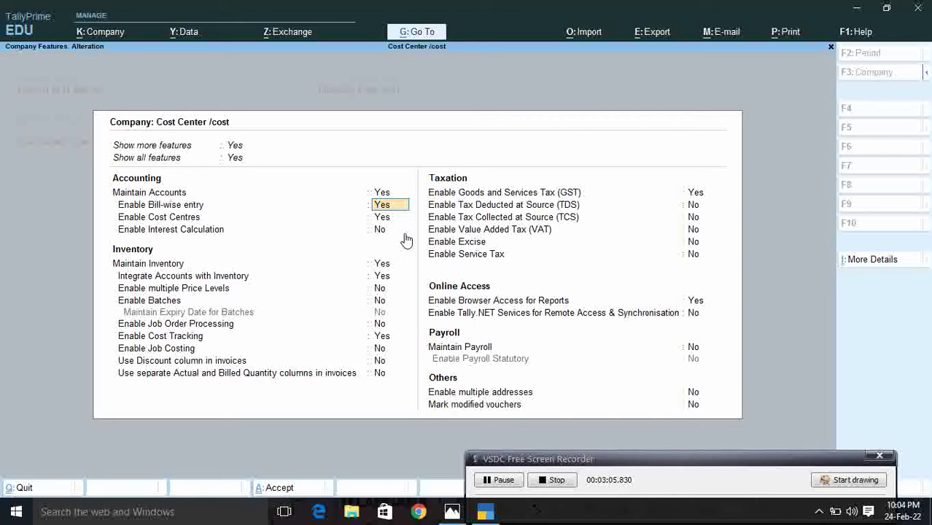
key(Return)
key(Return)
key(Return)
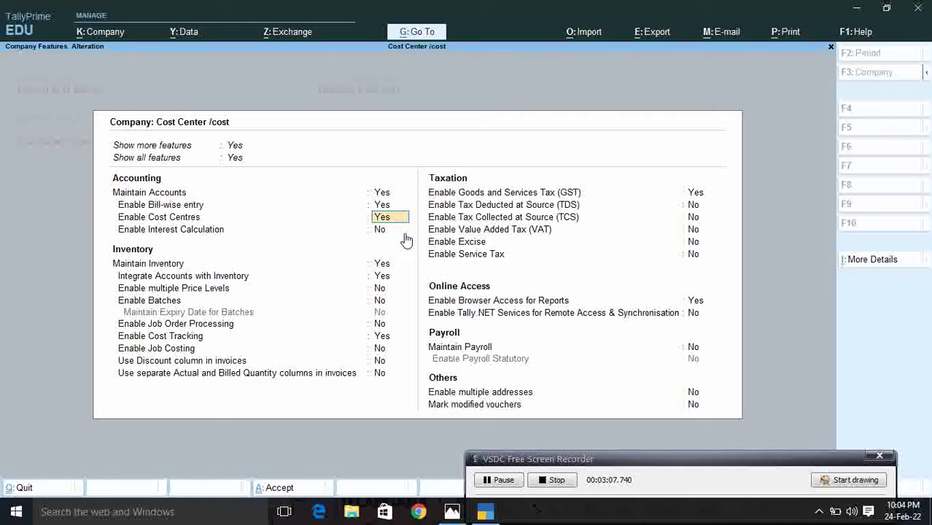
key(Return)
key(Return)
key(Return)
key(Return)
key(Return)
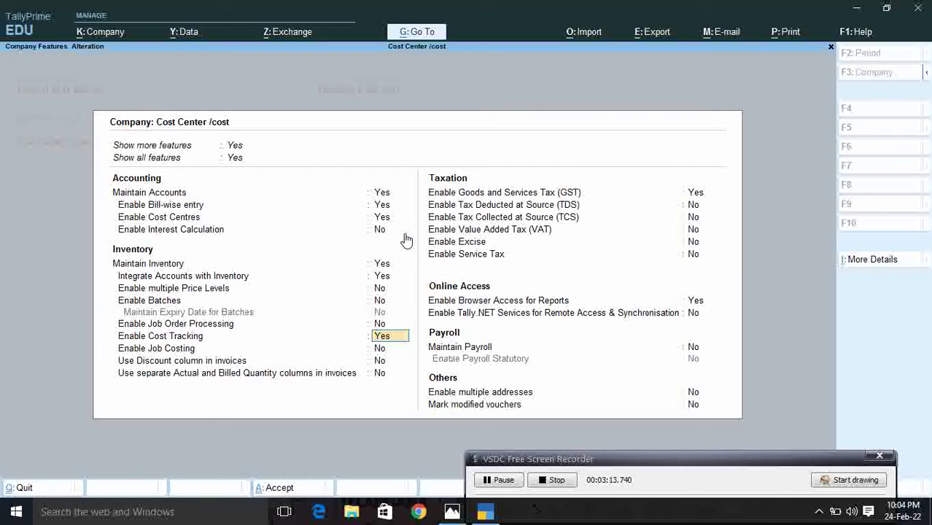
key(ctrl+a)
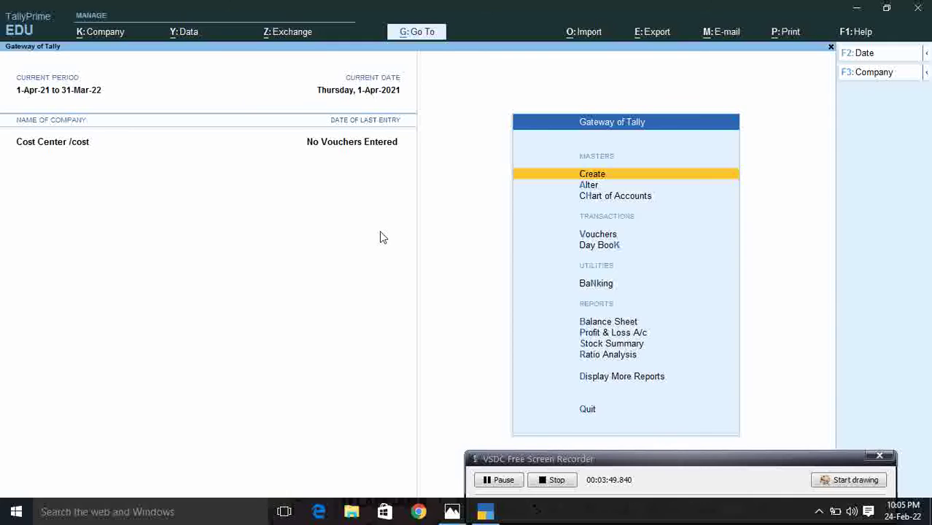
Step: Open master creation and look through the available accounting, inventory and statutory masters
key(Return)
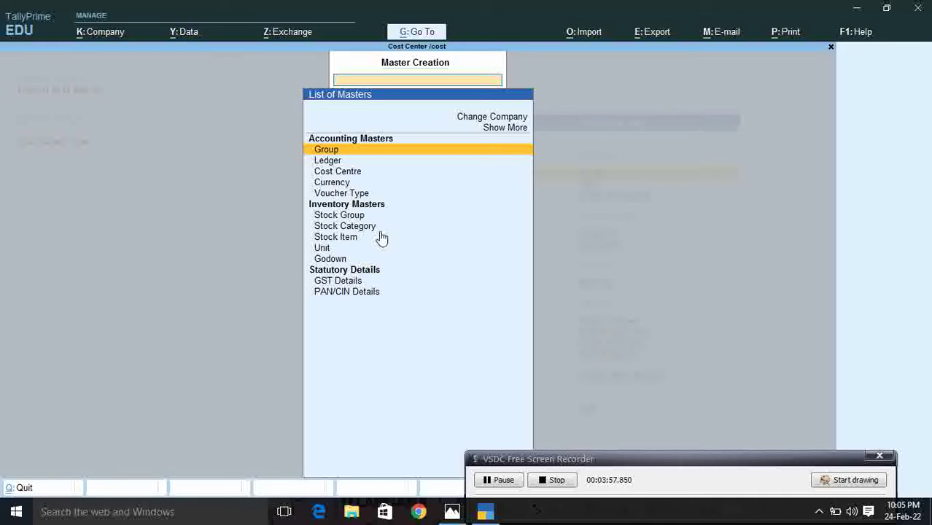
key(Down)
key(Down)
key(Down)
key(Down)
key(Down)
key(Down)
key(Down)
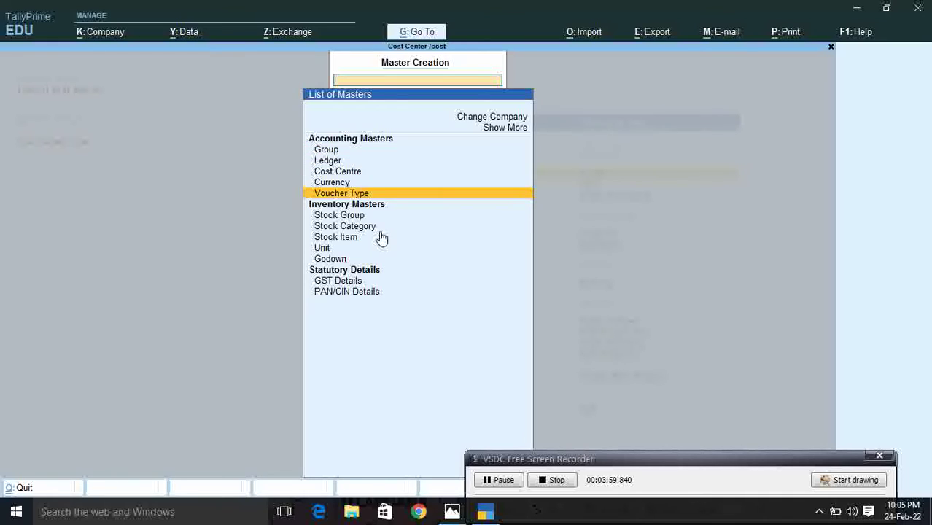
key(Down)
key(Down)
key(Down)
key(Down)
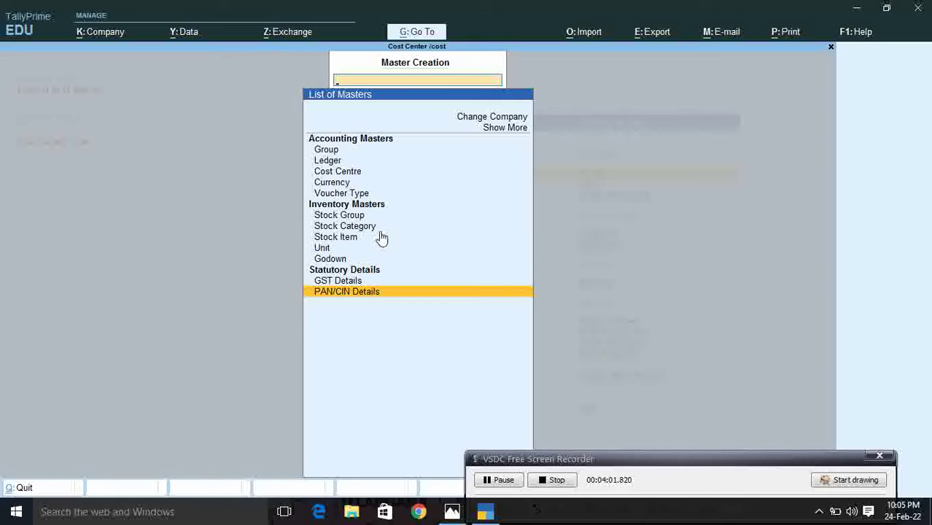
Step: Expand the list of masters to show more master types
key(Up)
key(Up)
key(Up)
key(Up)
key(Up)
key(Up)
key(Up)
key(Up)
key(Up)
key(Up)
key(Up)
key(Up)
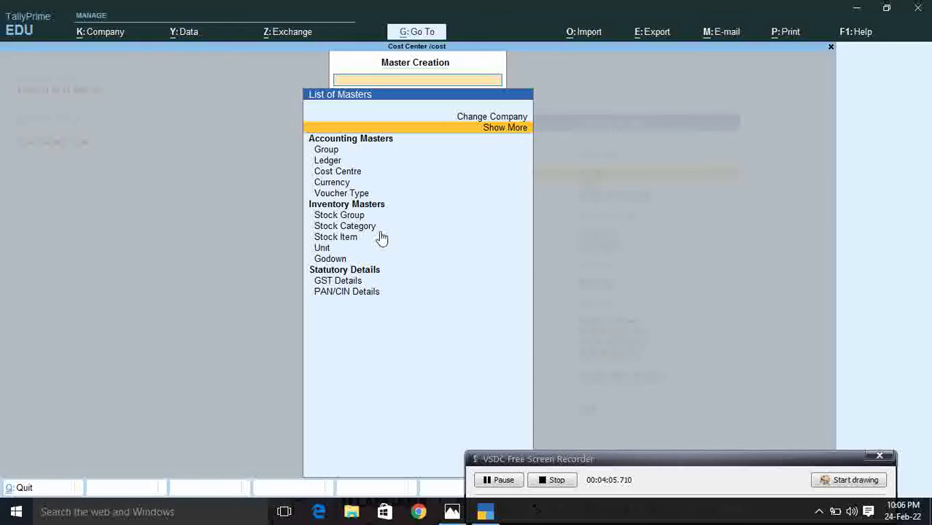
key(Return)
key(Down)
key(Down)
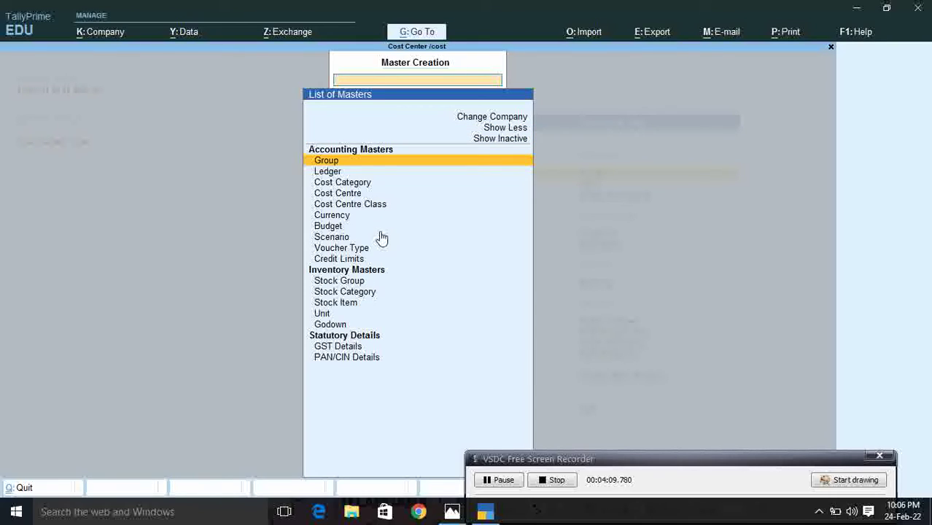
Step: Create a new cost category named Agent with the default allocation settings and leave cost category creation
key(Down)
key(Down)
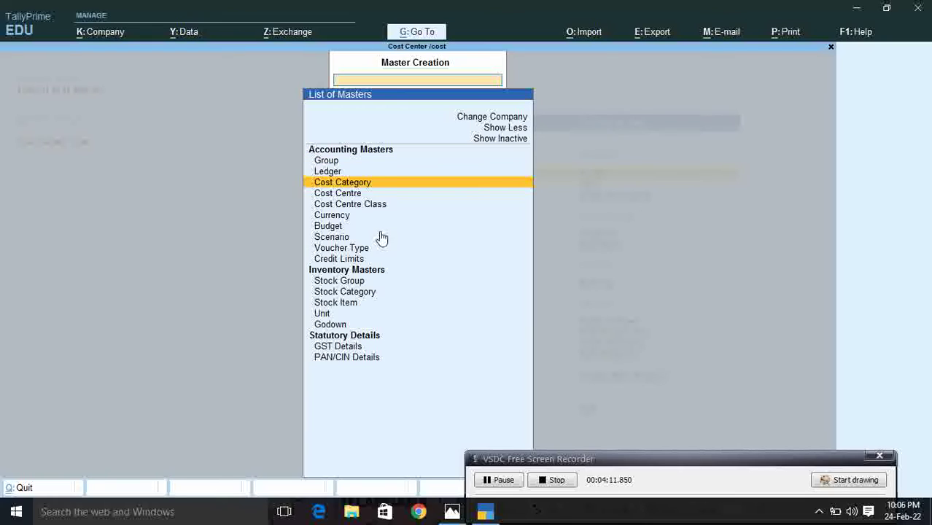
key(Return)
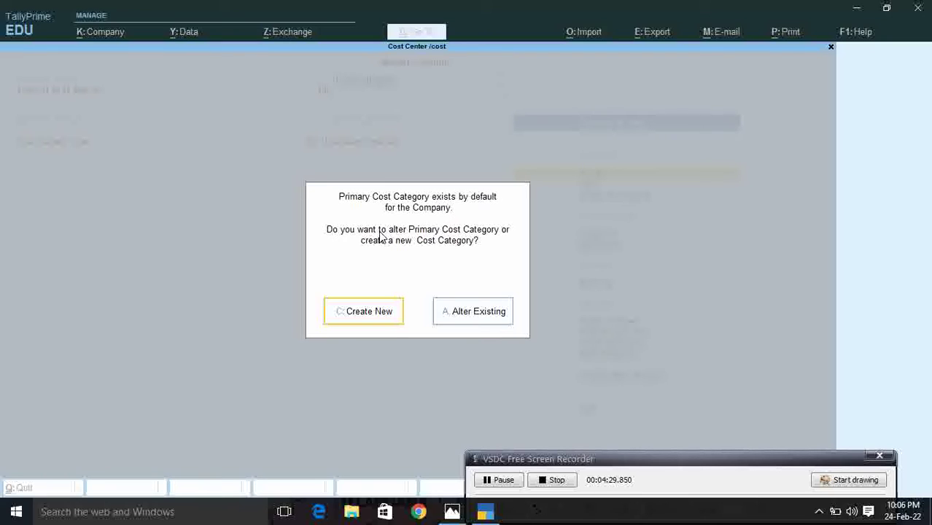
key(Right)
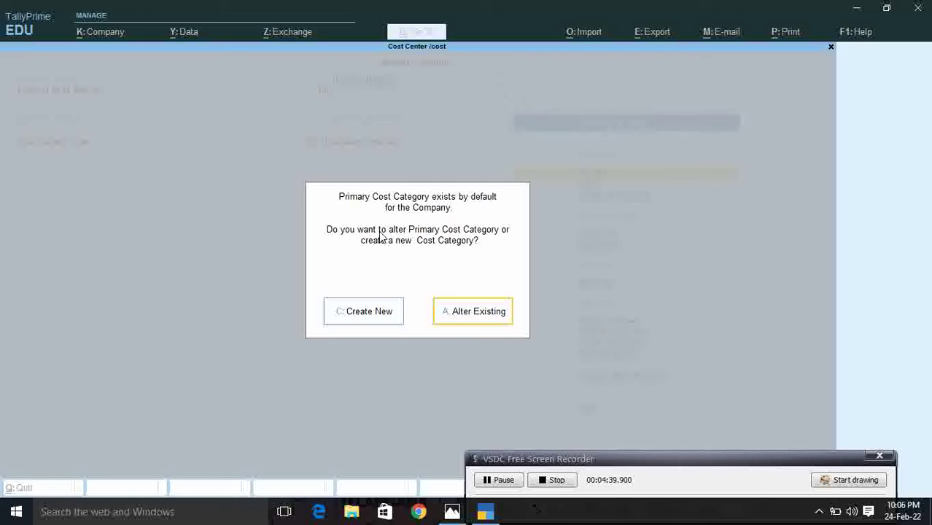
key(Left)
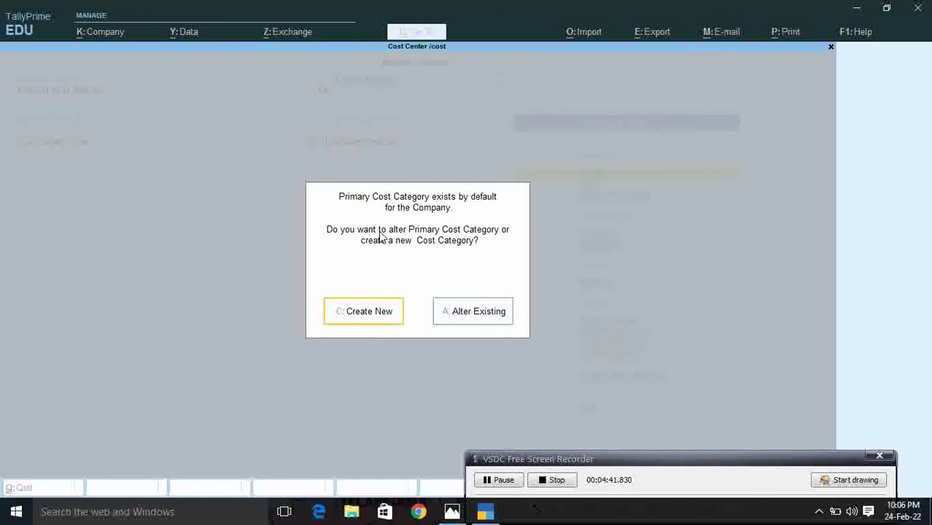
key(Return)
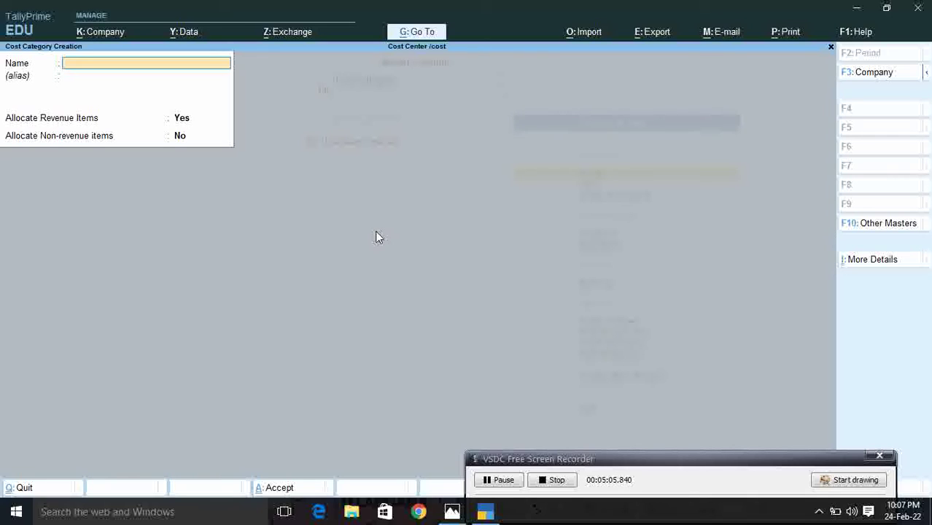
text(Agent)
key(Return)
key(Return)
key(Return)
key(Return)
key(Return)
key(Escape)
key(Return)
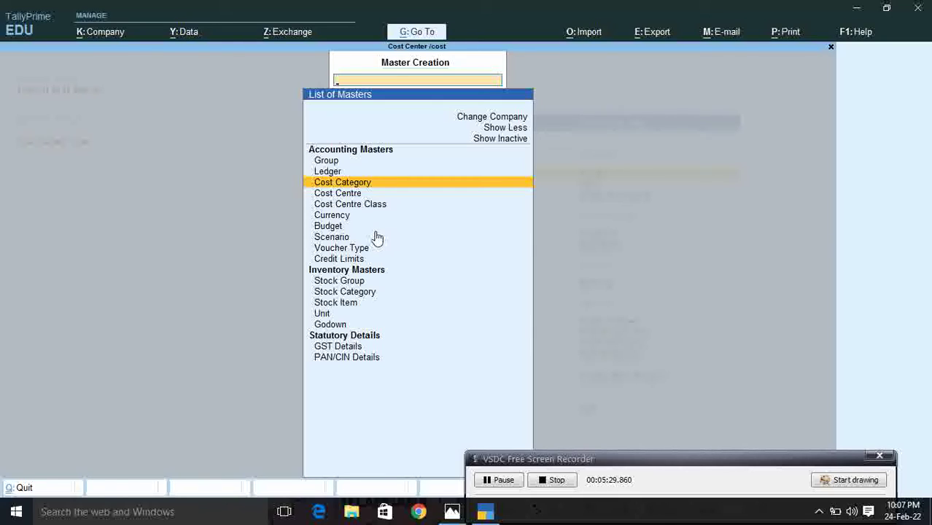
Step: Create a cost centre in the Agent category with the first agent's name, placed under Primary
key(Down)
key(Return)
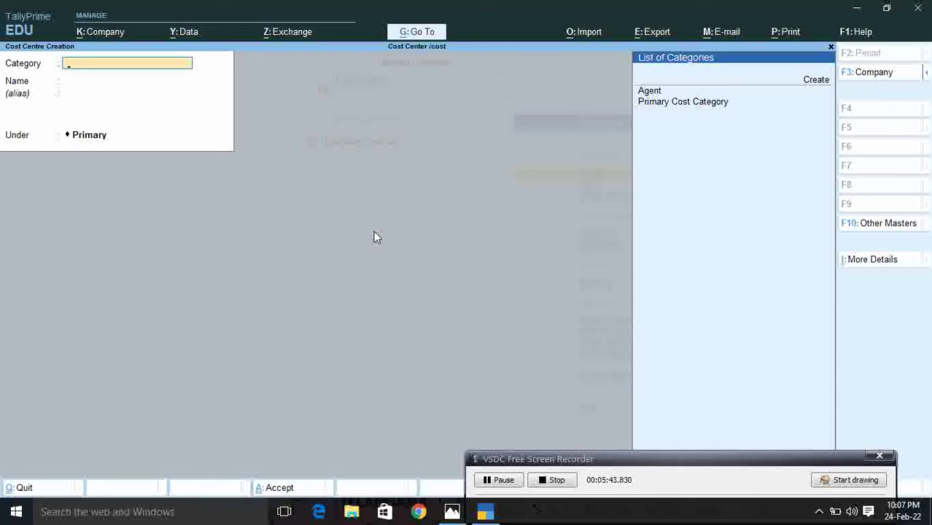
key(Down)
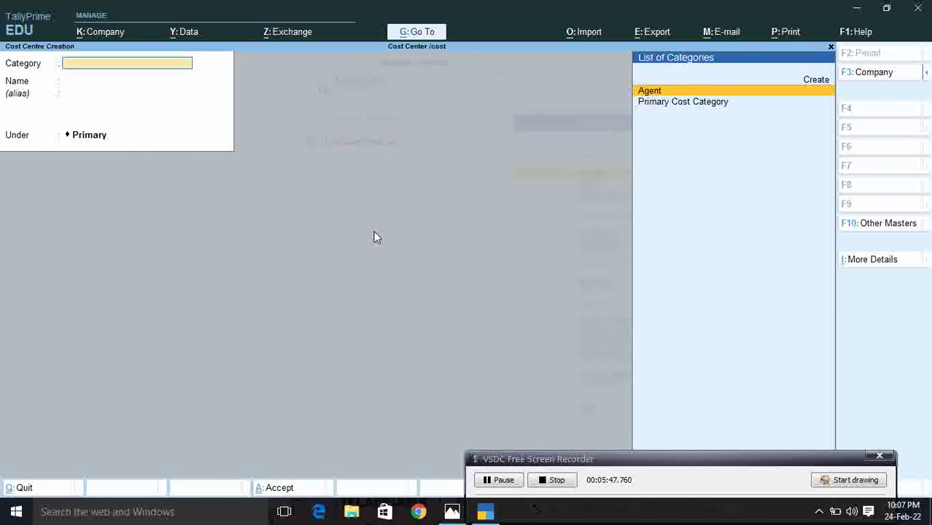
key(Return)
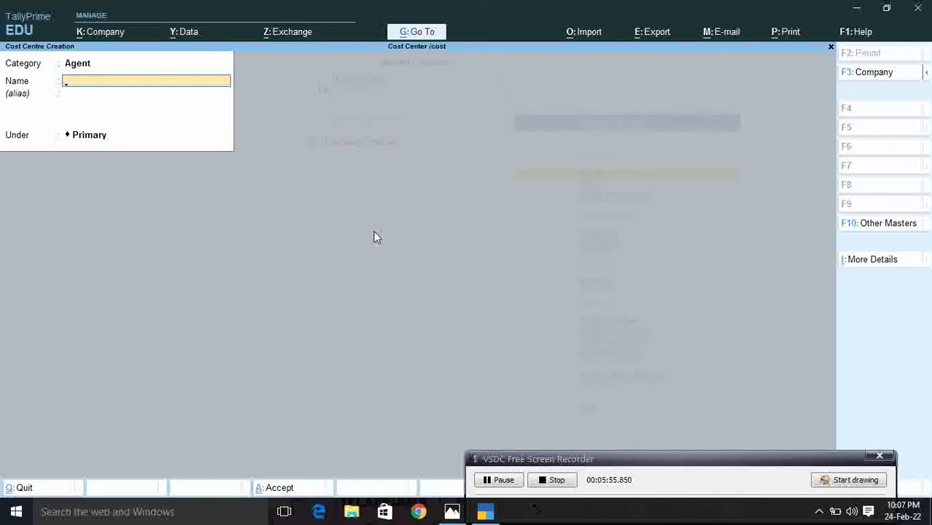
text(Ram)
key(Return)
key(Return)
key(Return)
key(Return)
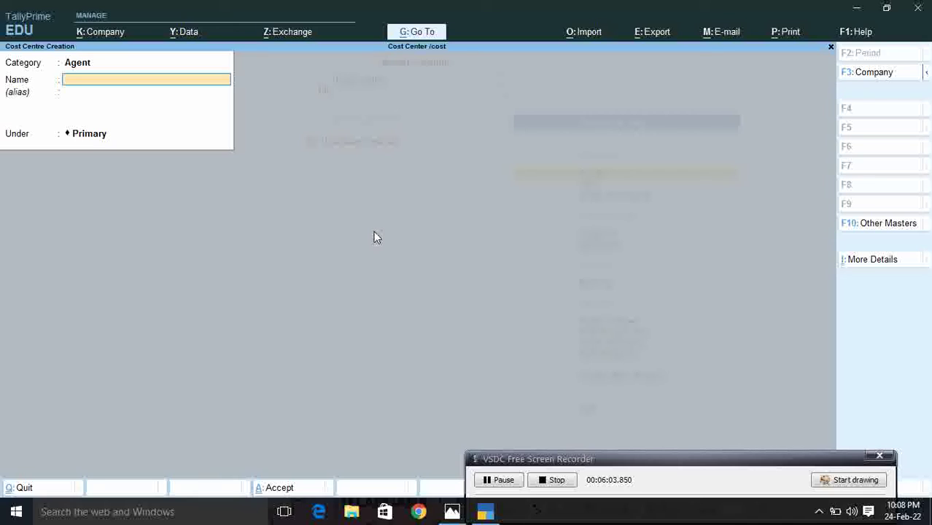
Step: Add a second cost centre to the Agent category with the second agent's name, under Primary
text(Shayam)
key(Return)
key(Return)
key(Return)
Step: Add a third agent's cost centre to the Agent category under Primary and quit cost centre creation
text(Sita)
key(Return)
key(Return)
key(Return)
key(Return)
key(Escape)
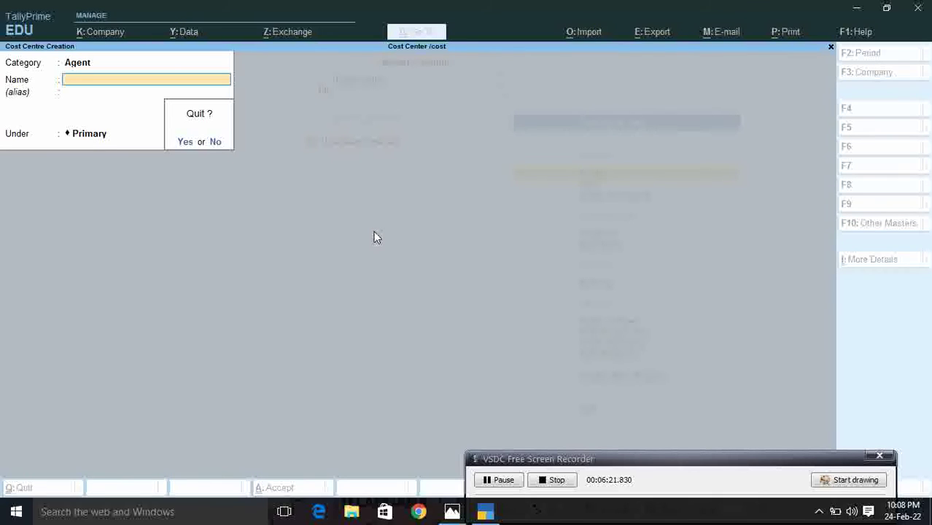
Step: Leave cost centre creation and start a new ledger named Commission Recevied without an alias
key(y)
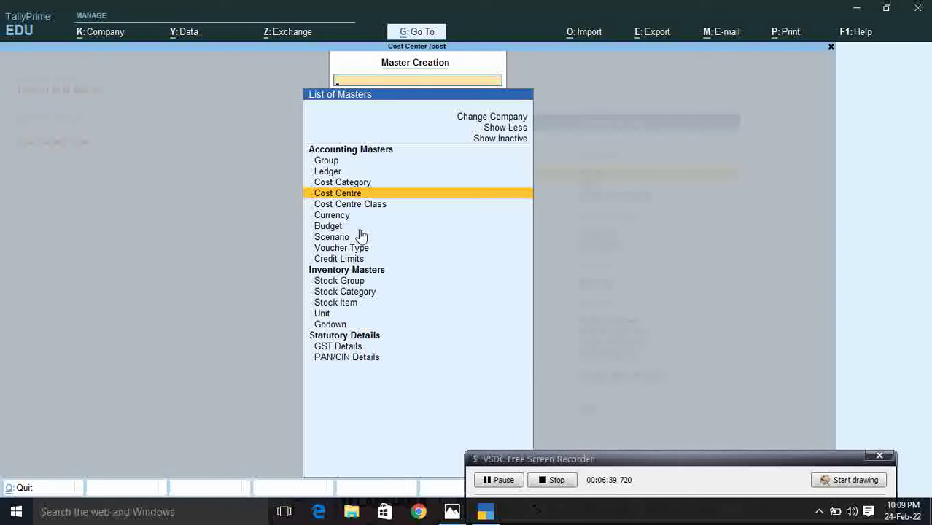
key(Up)
key(Up)
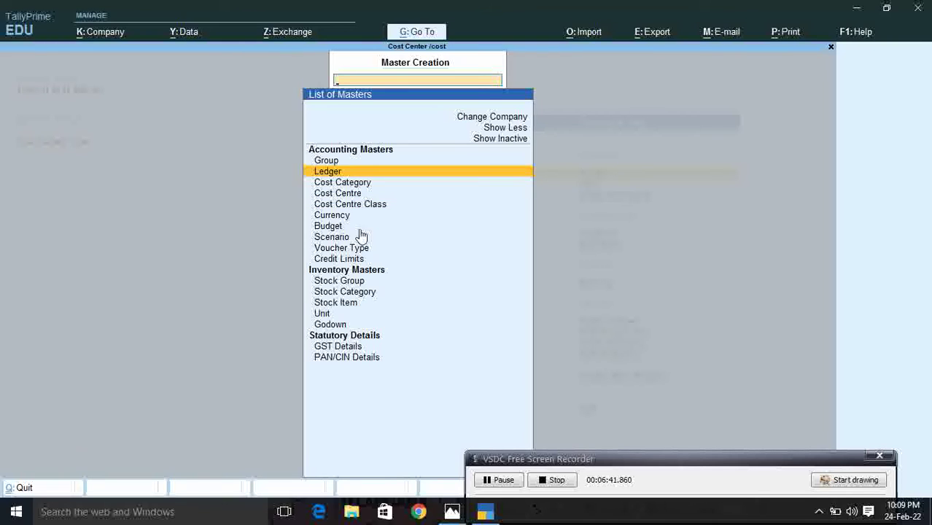
key(Return)
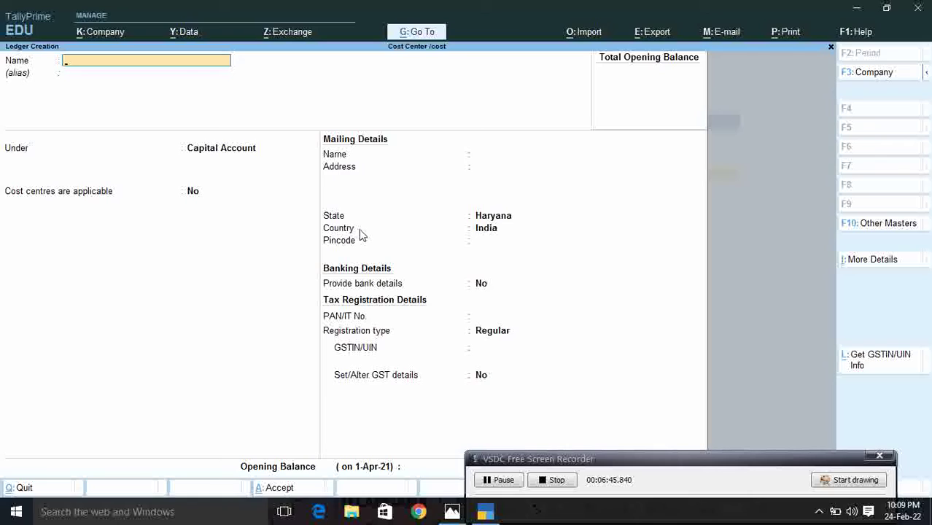
text(Commission Rece)
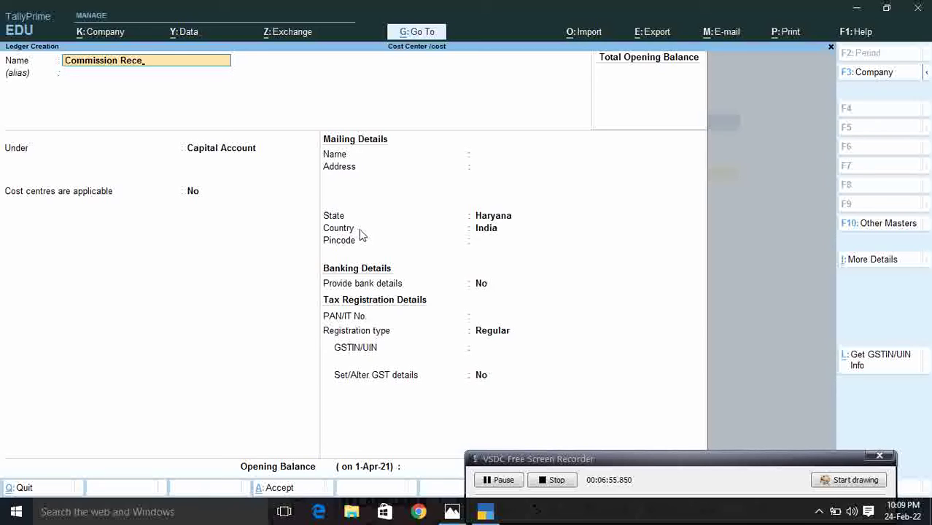
text(vied)
key(Return)
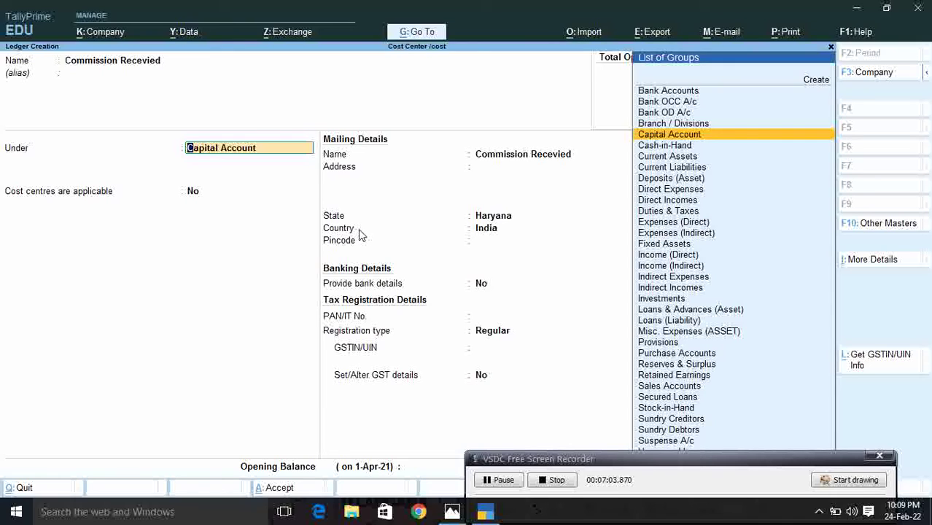
Step: Place the Commission Recevied ledger under Indirect Incomes and keep its ledger type as Not Applicable
text(In)
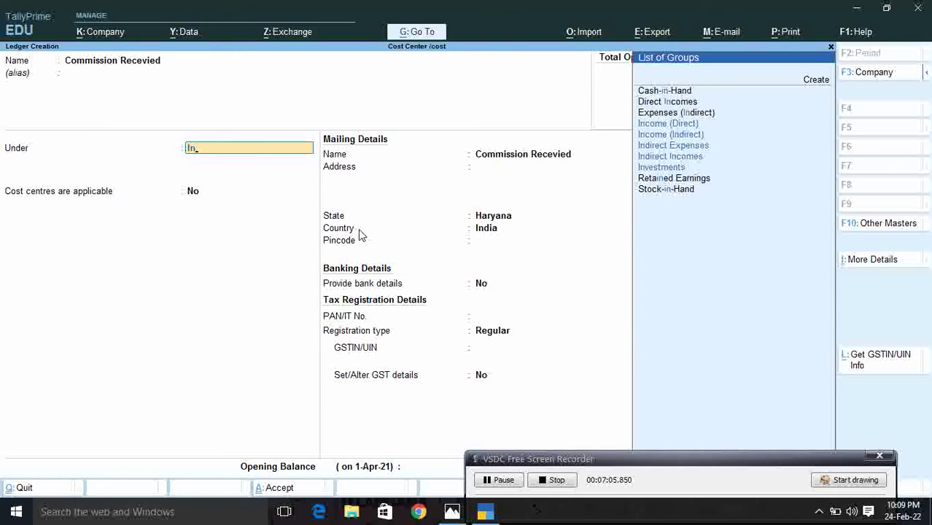
key(Down)
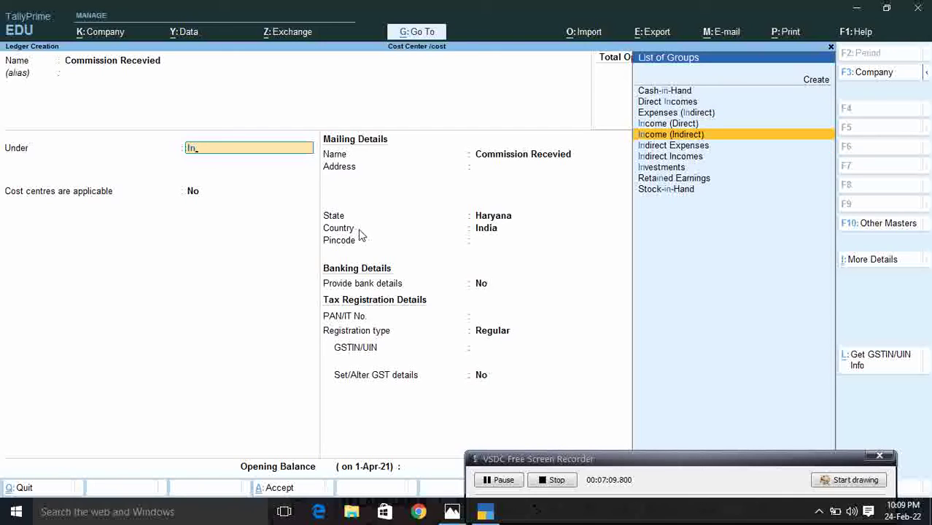
key(Down)
key(Down)
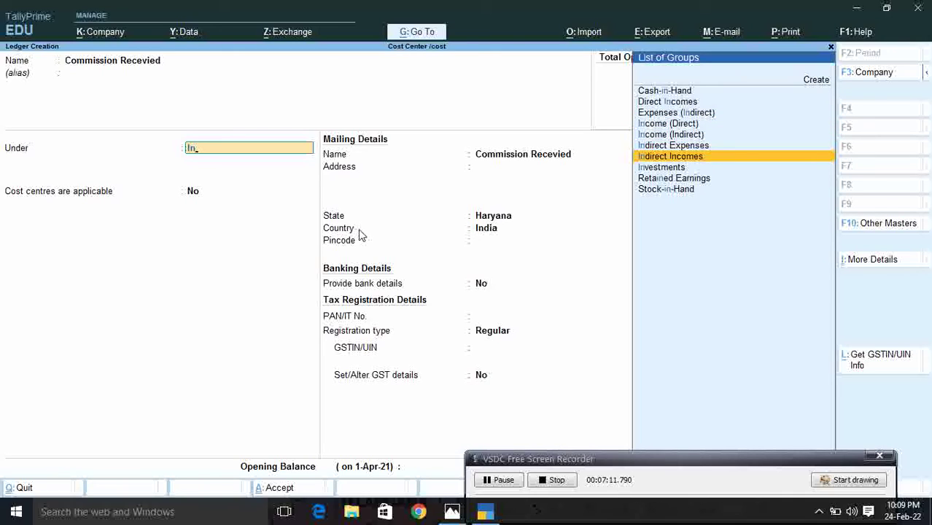
key(Return)
key(Return)
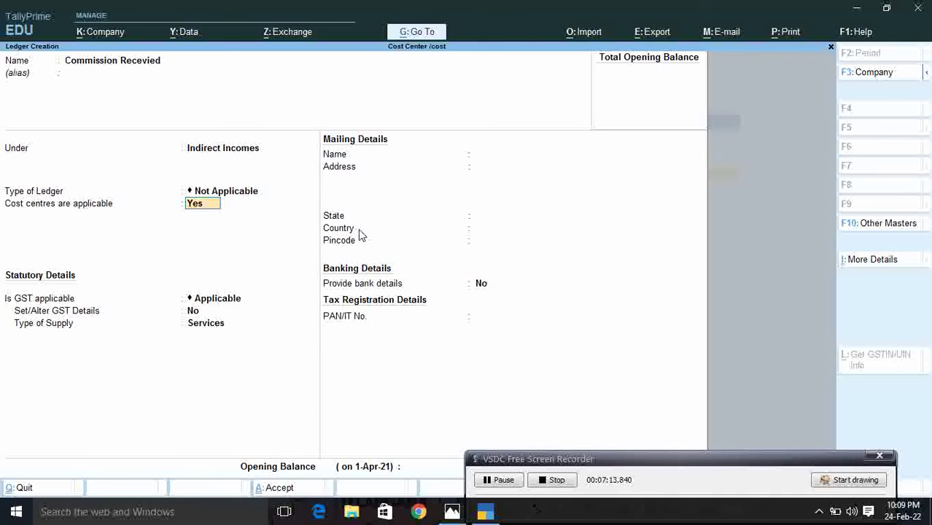
Step: Keep cost centres and GST applicable with supply type Services, leave the opening balance empty, and save the Commission Recevied ledger
key(Return)
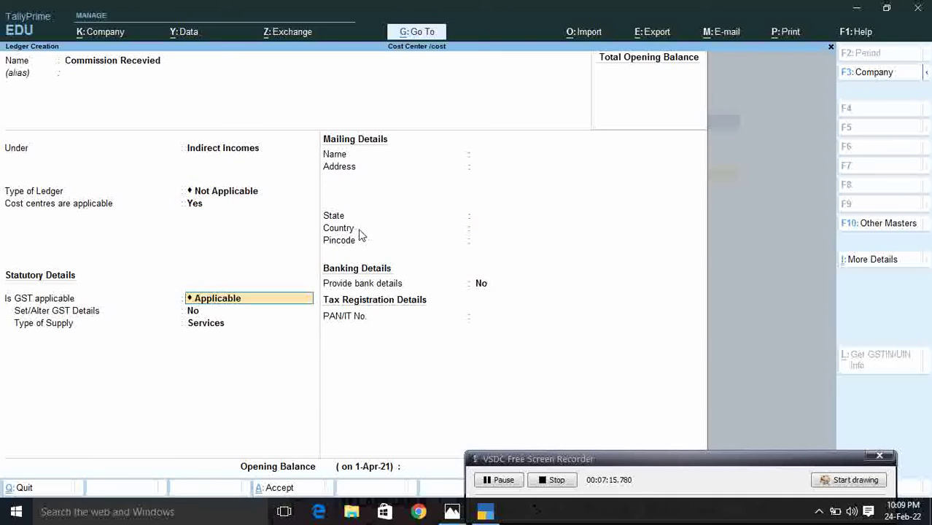
key(Return)
key(Return)
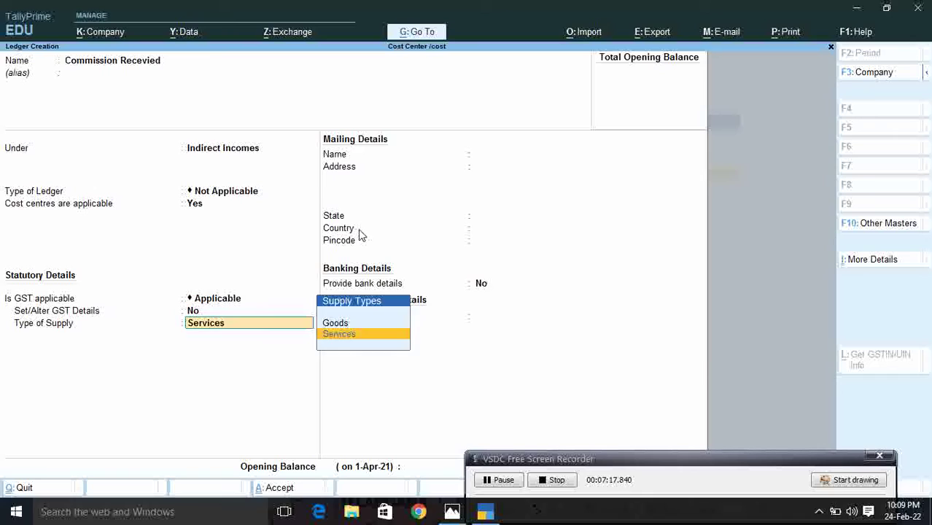
key(Return)
key(Return)
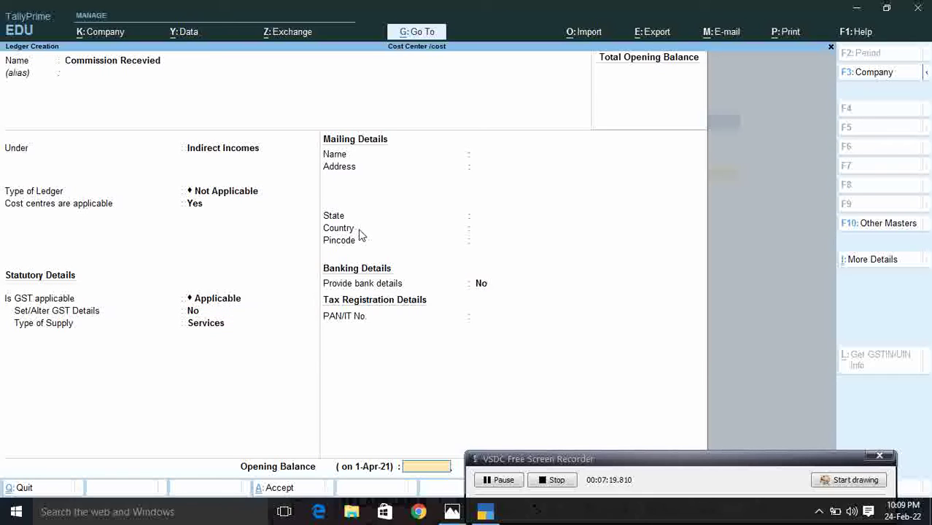
key(Return)
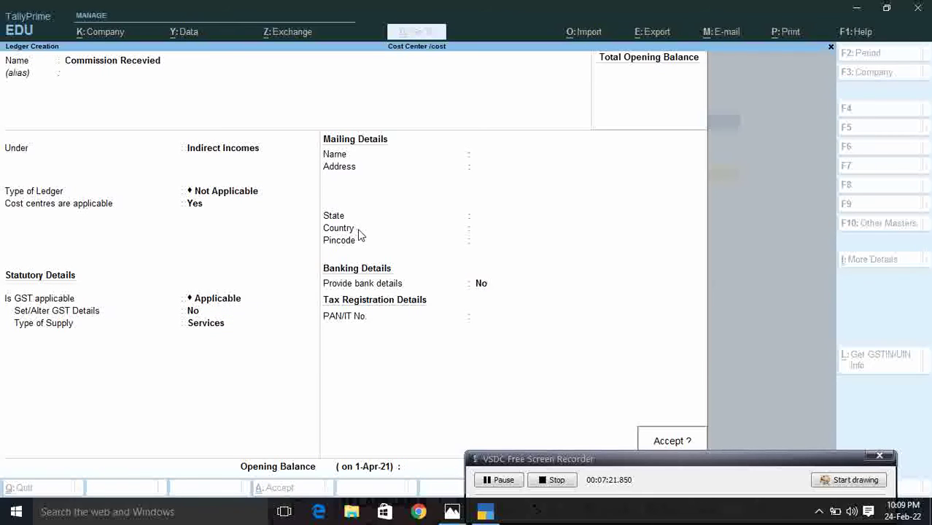
key(Return)
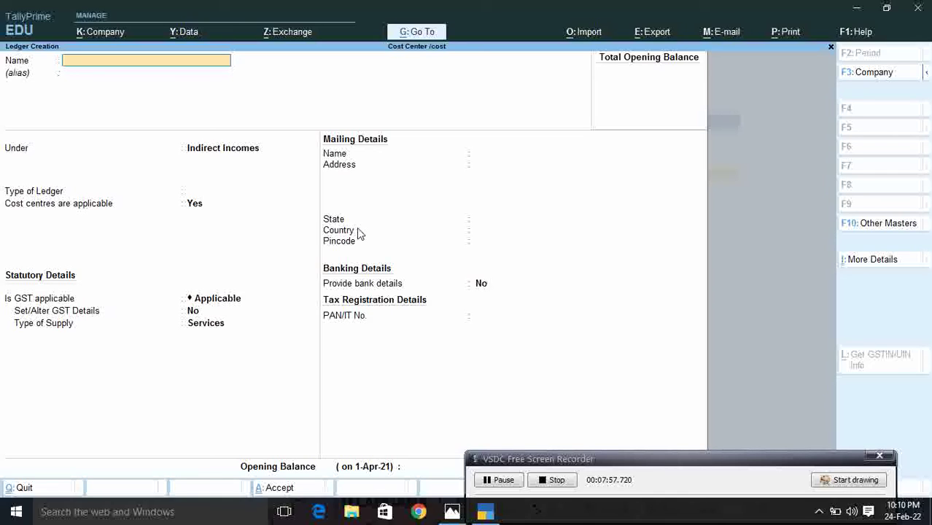
Step: Start a ledger named PNB BANK under Bank Accounts and set cost centres as applicable to Yes
text(PNB BANK)
key(Return)
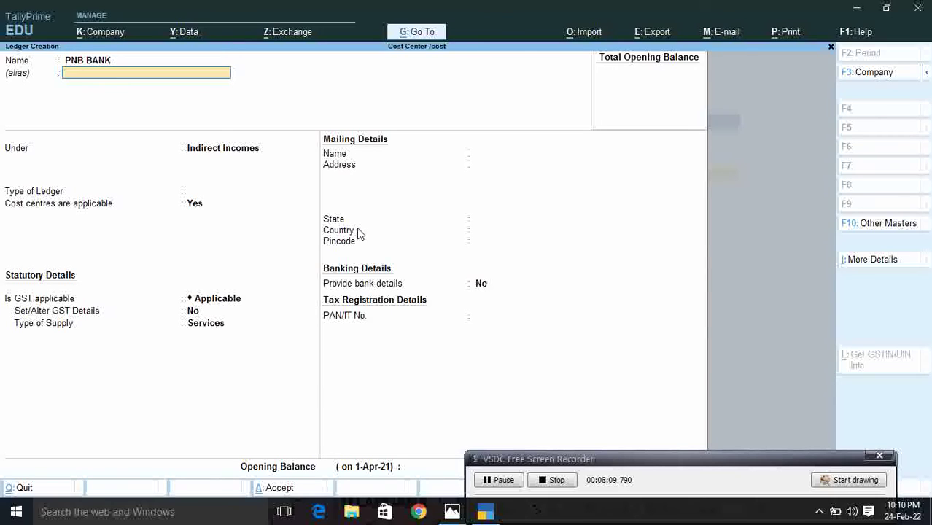
key(Return)
text(BA)
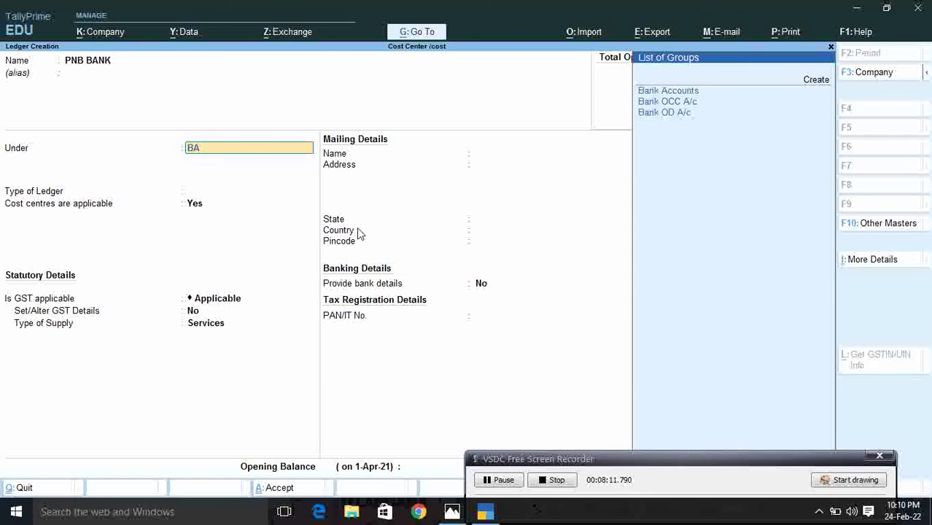
key(Return)
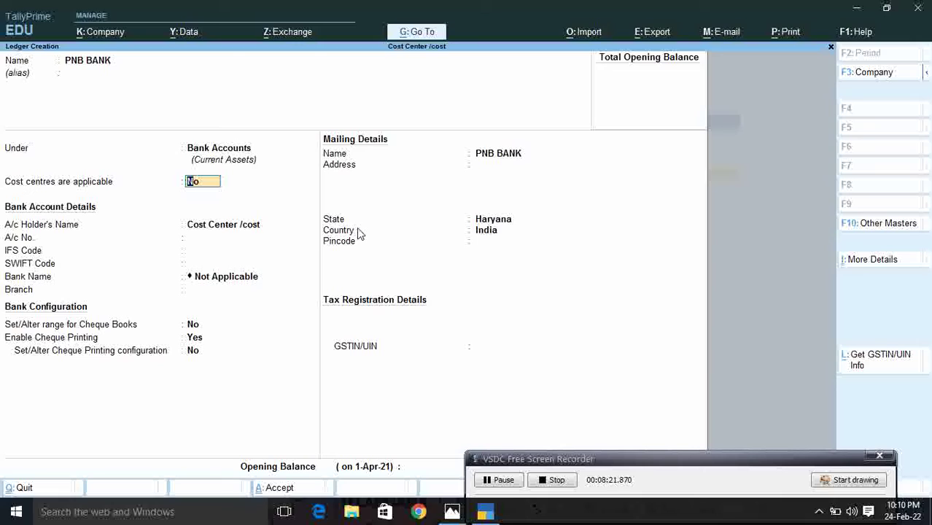
key(y)
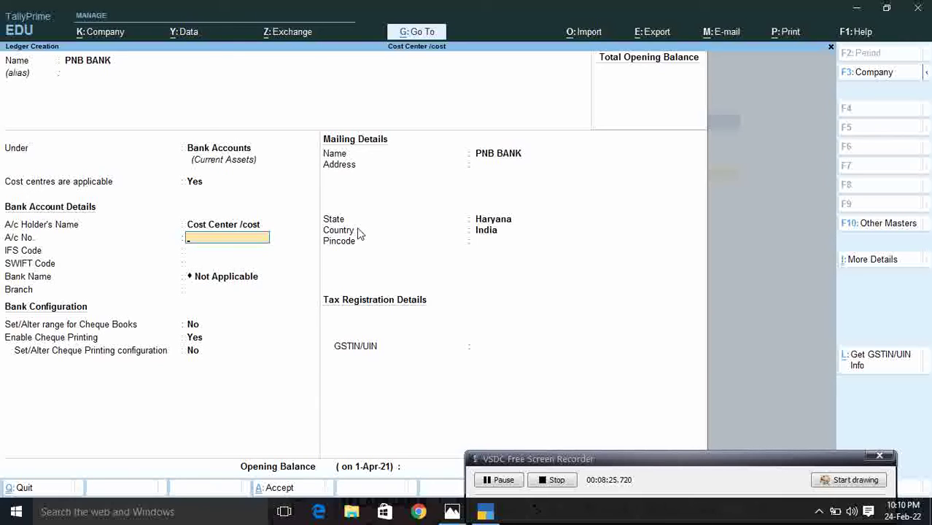
Step: Keep the default bank, mailing and tax details, leave GSTIN/UIN and the opening balance empty, and save the PNB BANK ledger
key(Return)
key(Return)
key(Return)
key(Return)
key(Return)
key(Return)
key(Return)
key(Return)
key(Return)
key(Return)
key(Return)
key(Return)
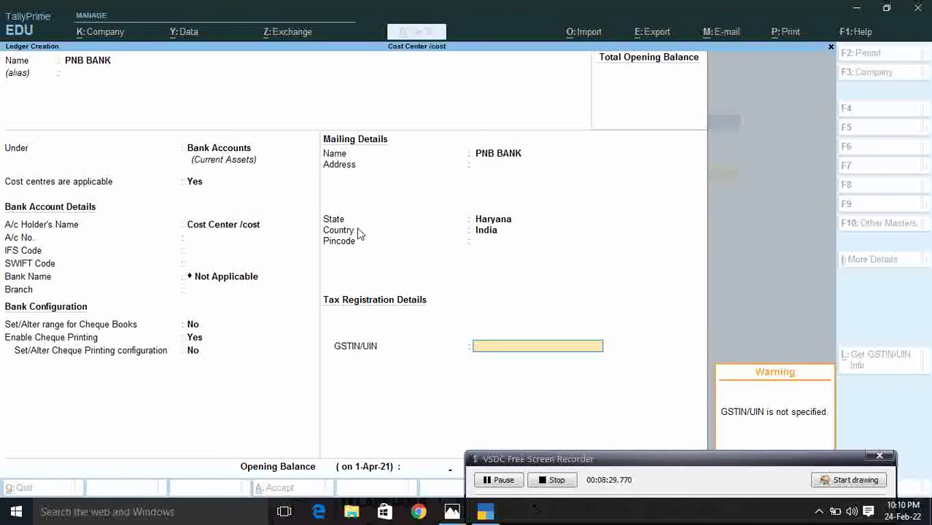
key(Return)
key(Return)
key(Return)
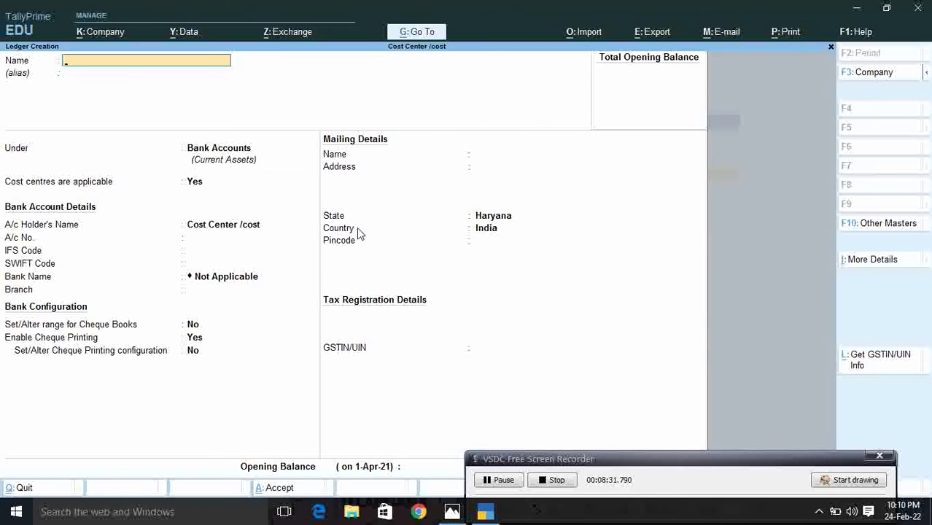
Step: Quit ledger creation and return to the Gateway of Tally
key(Escape)
key(Return)
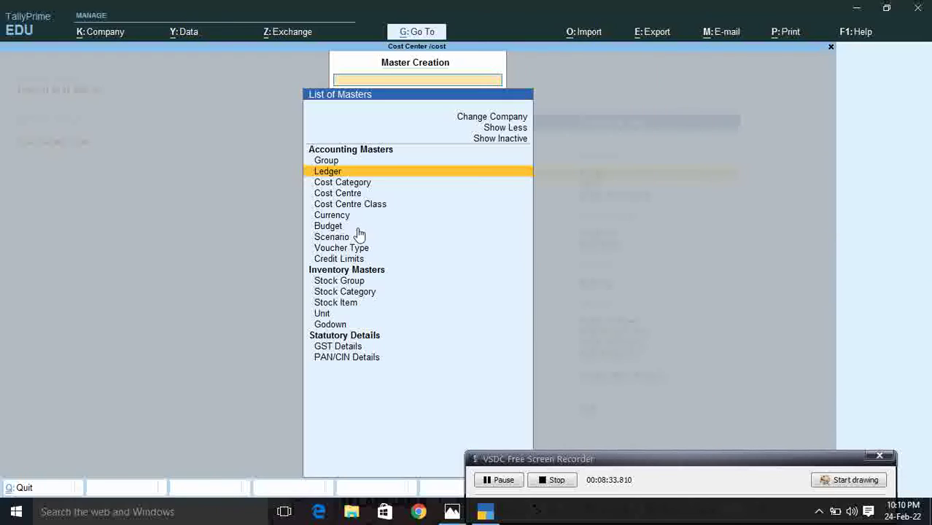
key(Escape)
key(Escape)
key(Escape)
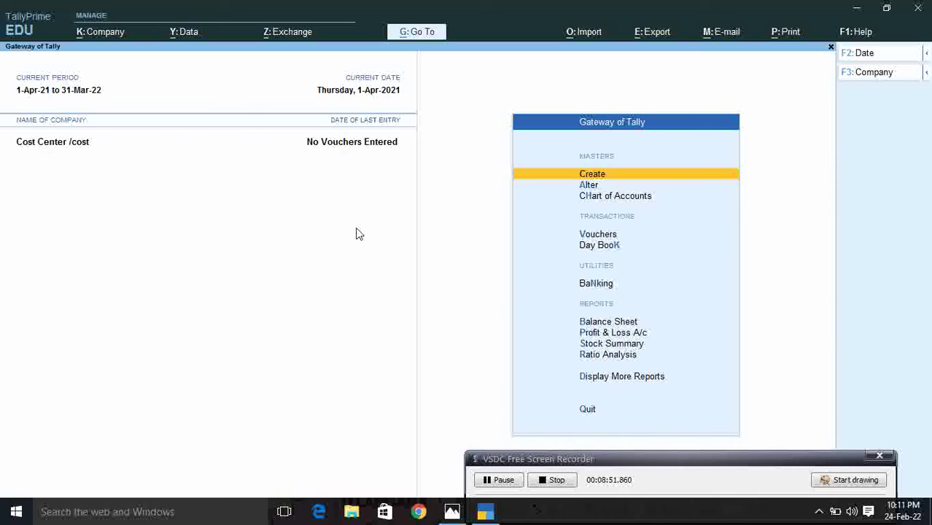
Step: Start a Receipt voucher and credit the Commission Recevied ledger with 50000
key(v)
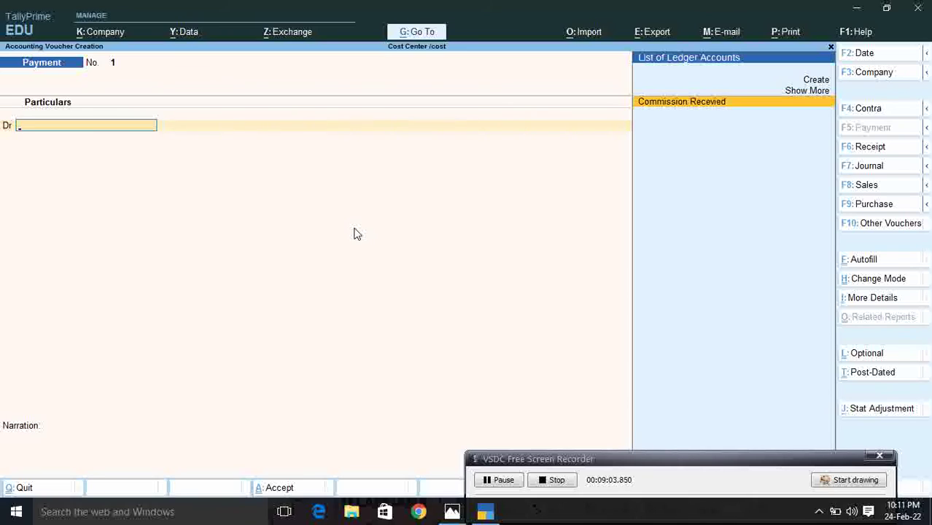
key(F6)
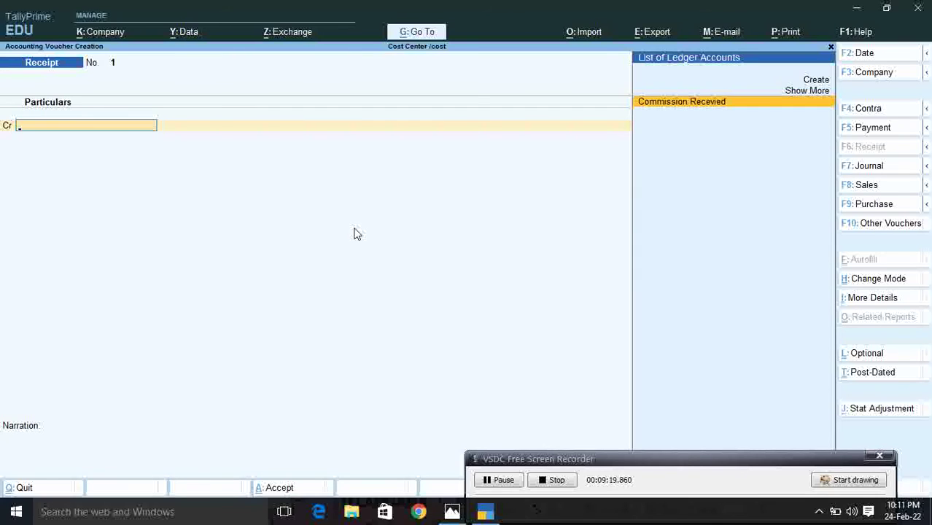
key(Return)
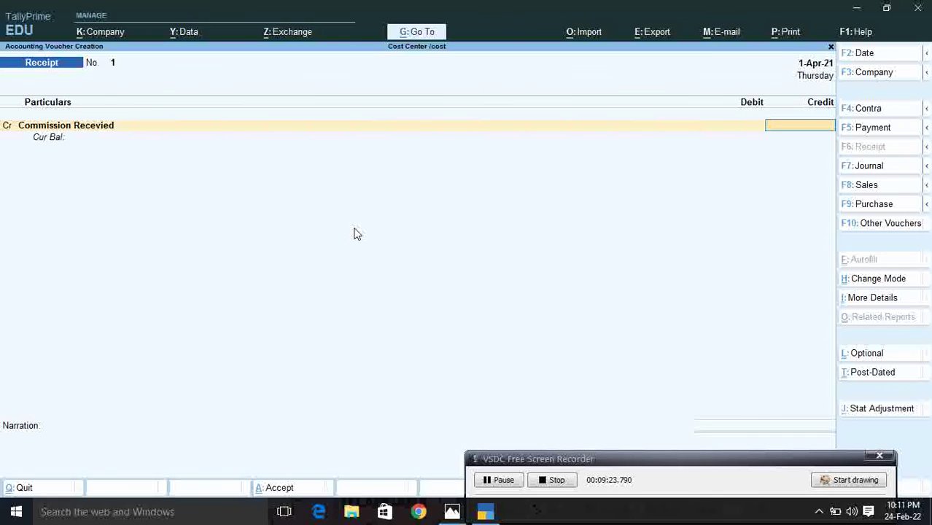
text(50000)
key(Return)
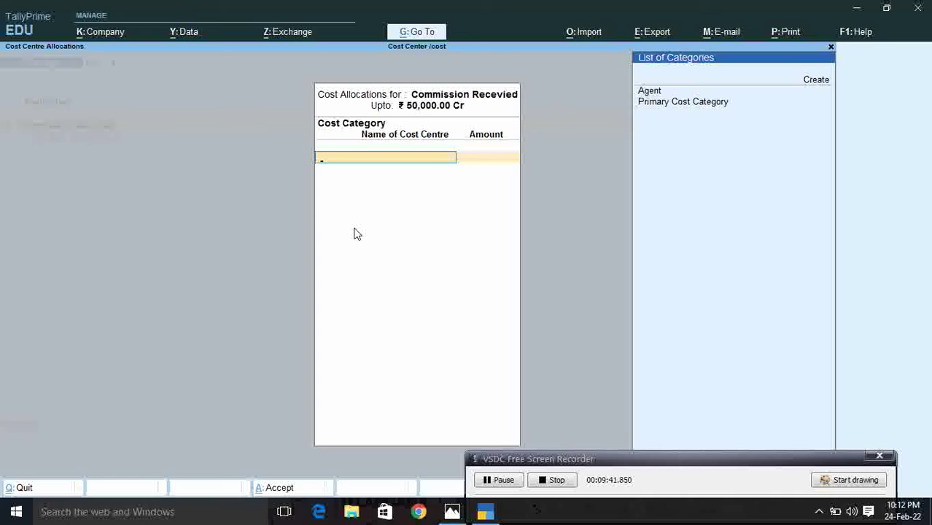
Step: Choose the Agent cost category for the commission and allocate 15000 to the first agent's cost centre
key(Down)
key(Down)
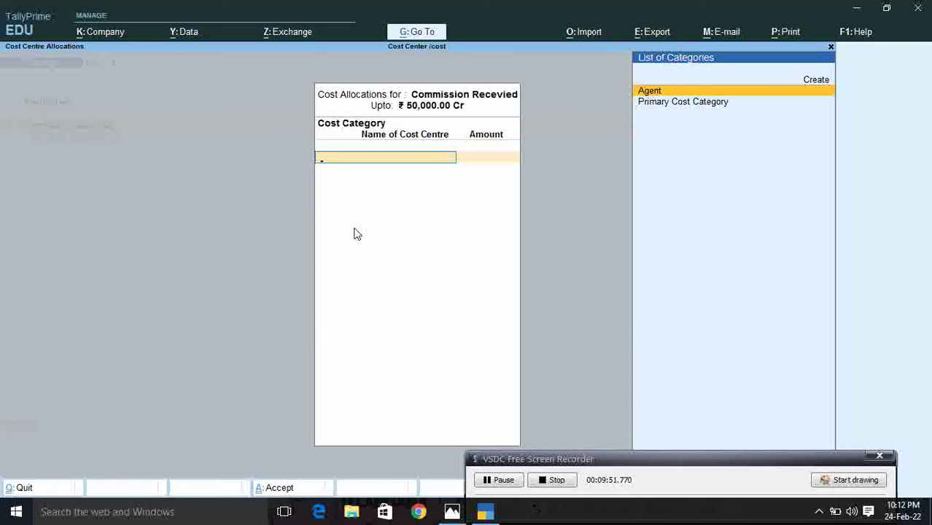
key(Return)
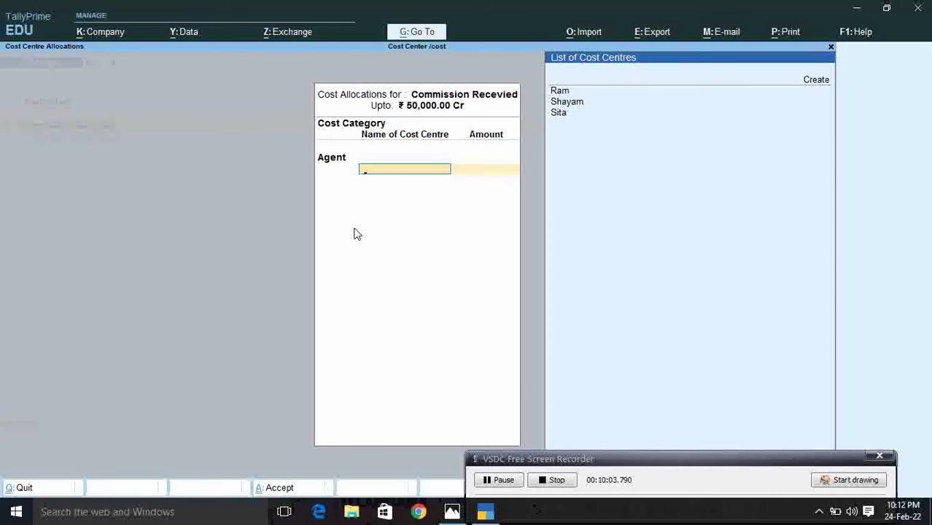
key(Down)
key(Down)
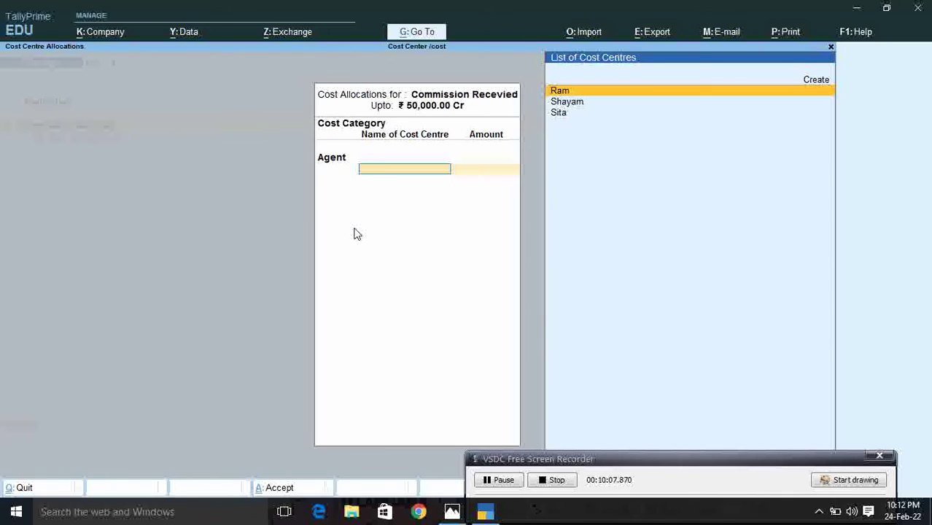
key(Return)
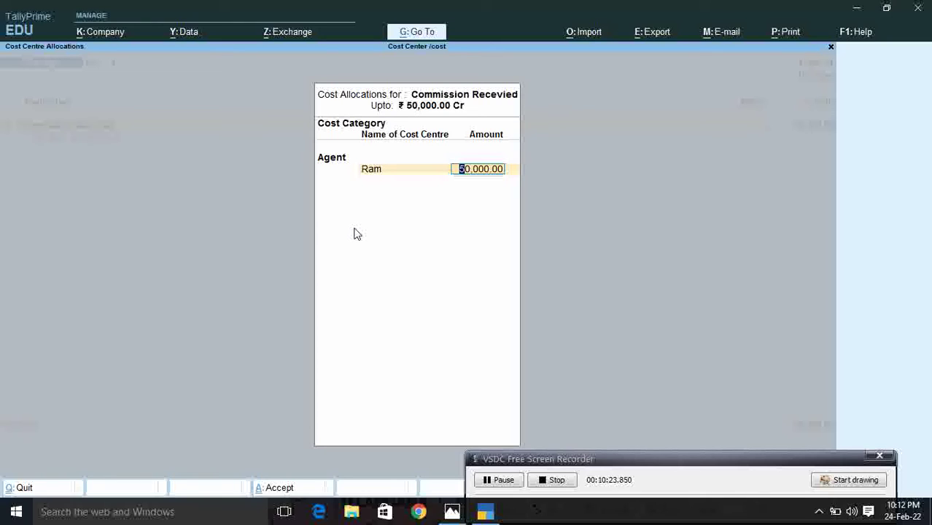
text(15000)
key(Return)
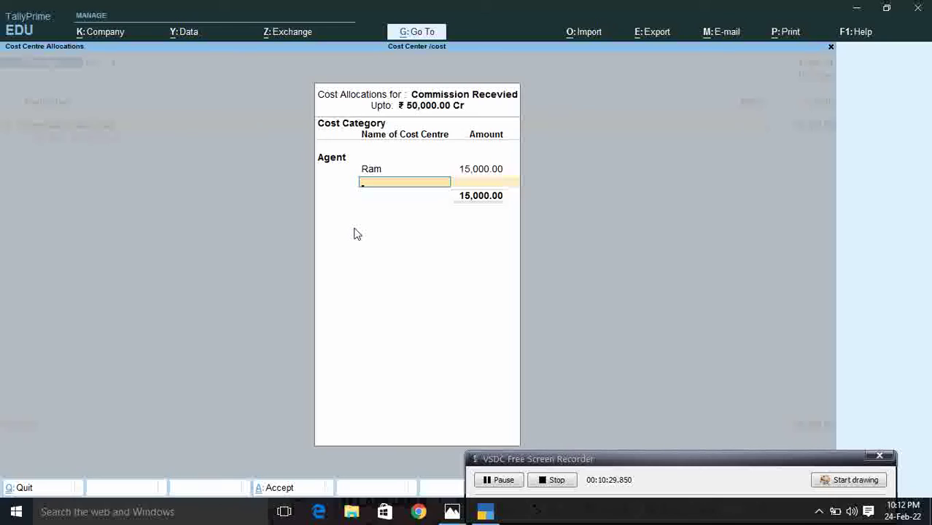
Step: Allocate 15000 of the commission to the second agent's cost centre
key(Down)
key(Down)
key(Return)
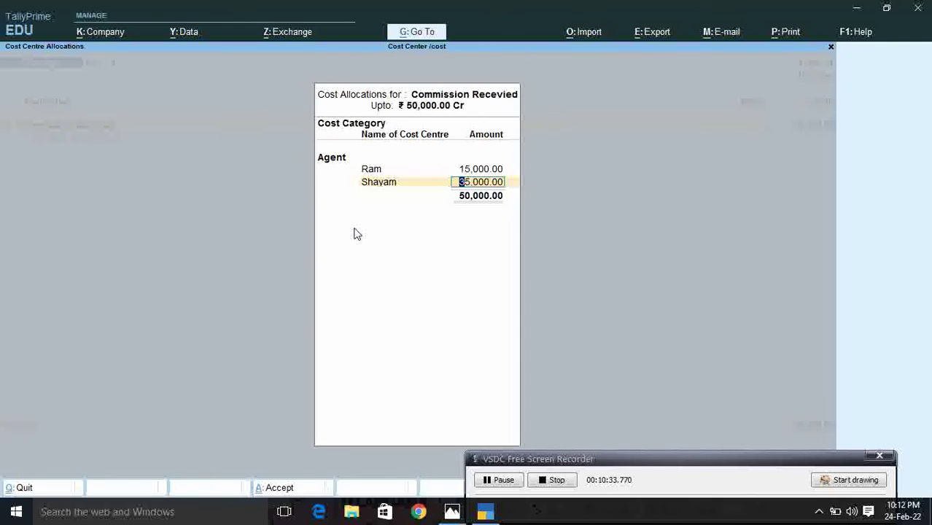
text(15000)
key(Return)
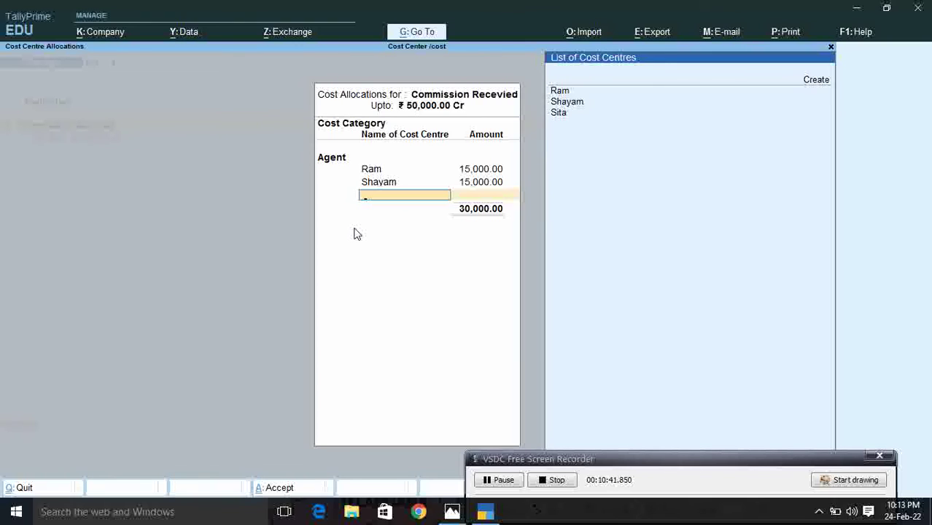
key(Down)
key(Down)
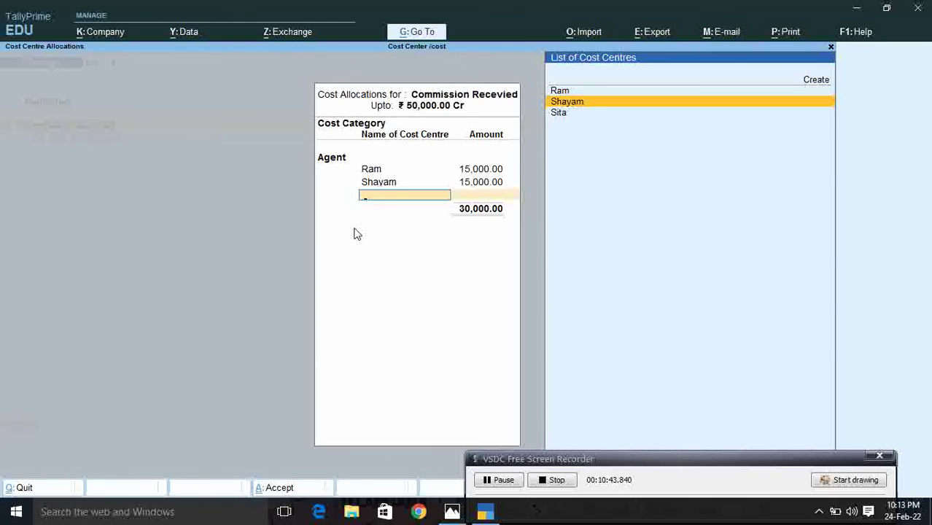
key(Return)
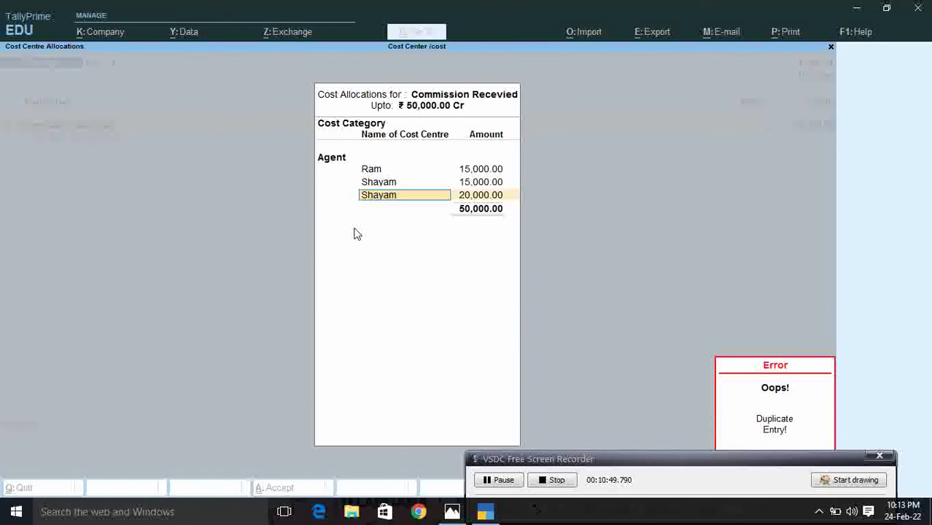
key(Return)
key(Escape)
Step: Assign the remaining 20000 of the commission to the third agent's cost centre and finish the commission's cost allocation
key(Down)
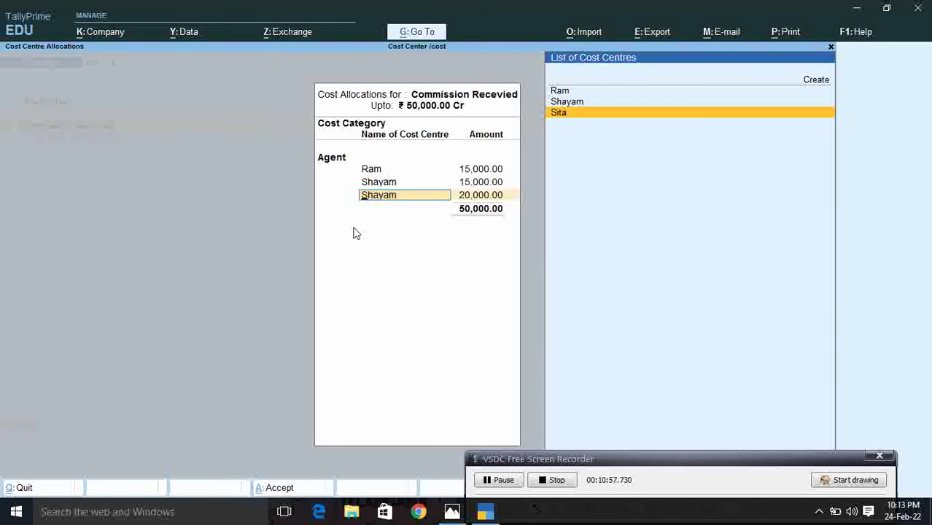
key(Return)
key(Return)
key(Return)
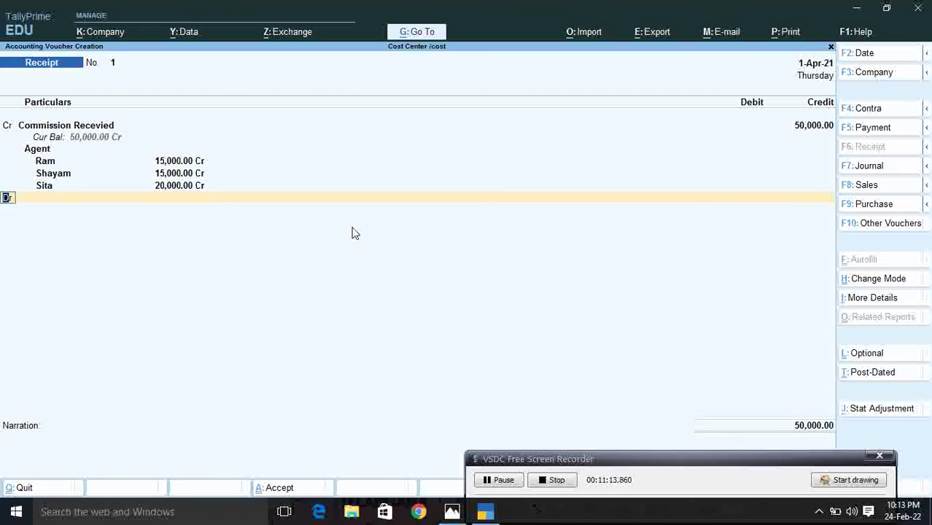
Step: Debit the PNB BANK ledger with 50000 in the Receipt voucher
key(Return)
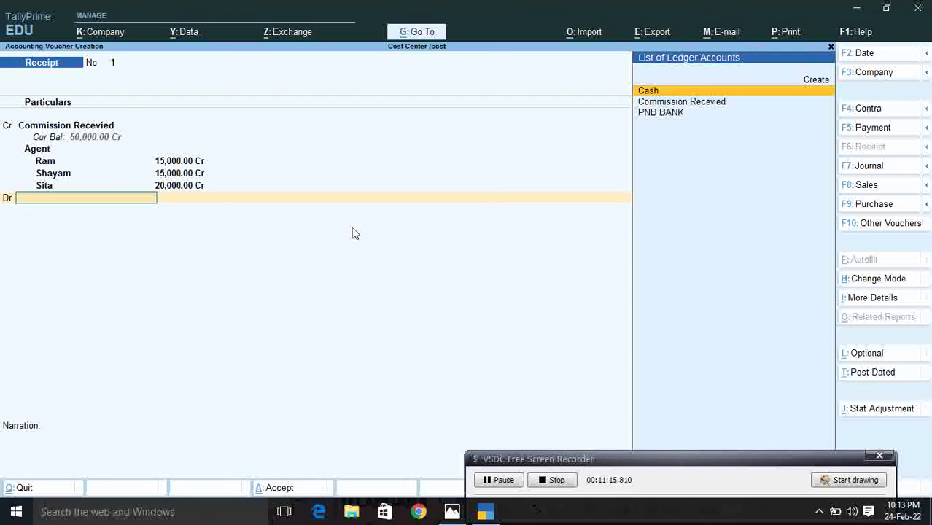
key(Down)
key(Down)
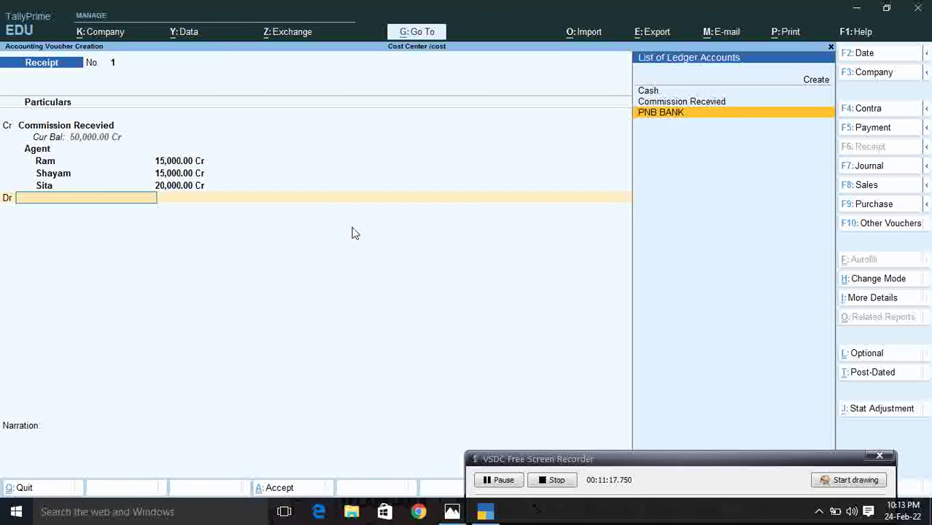
key(Return)
key(Return)
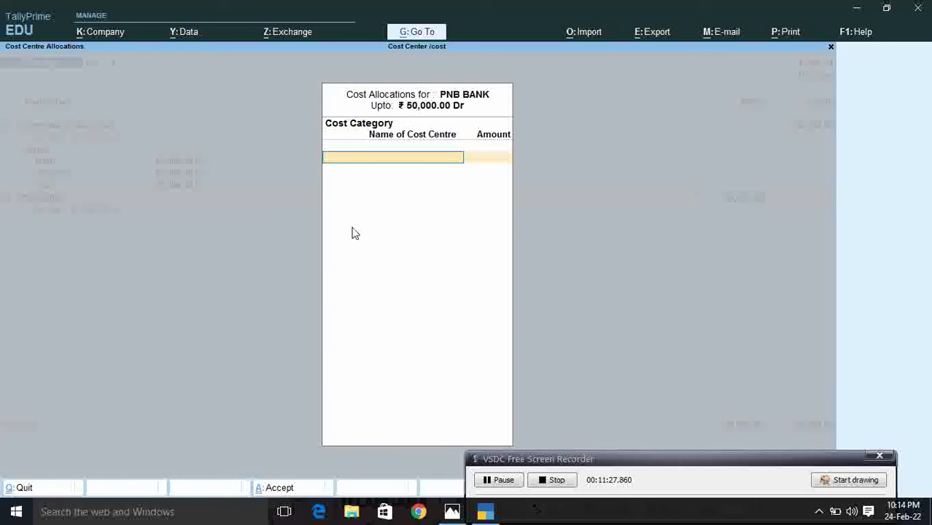
key(Return)
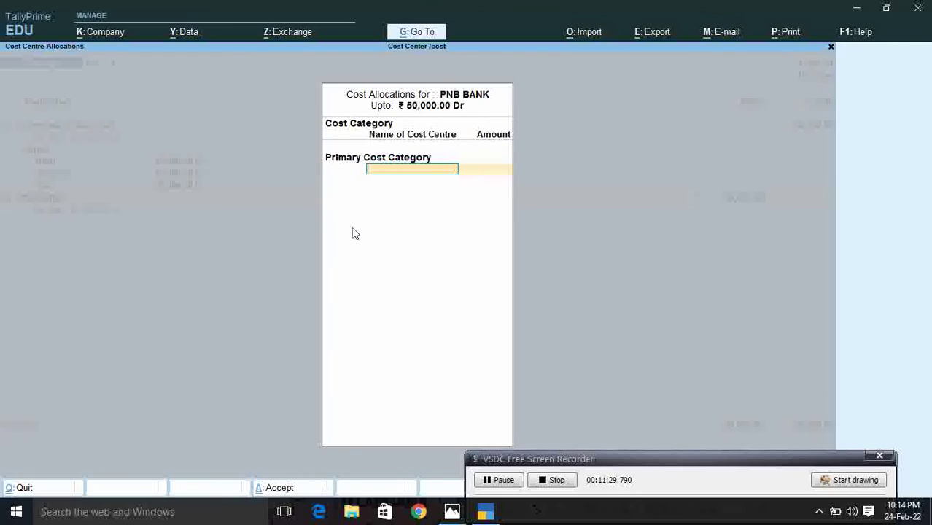
key(BackSpace)
key(BackSpace)
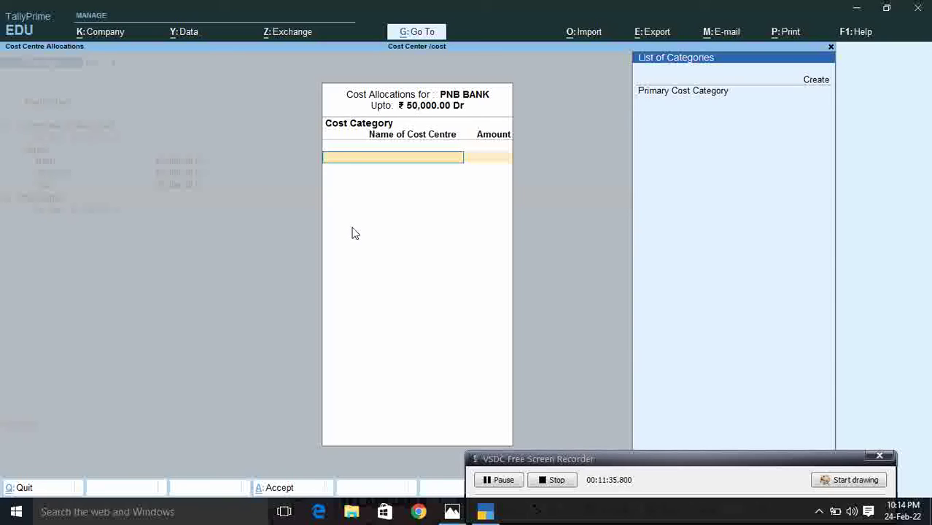
key(Escape)
key(y)
key(Return)
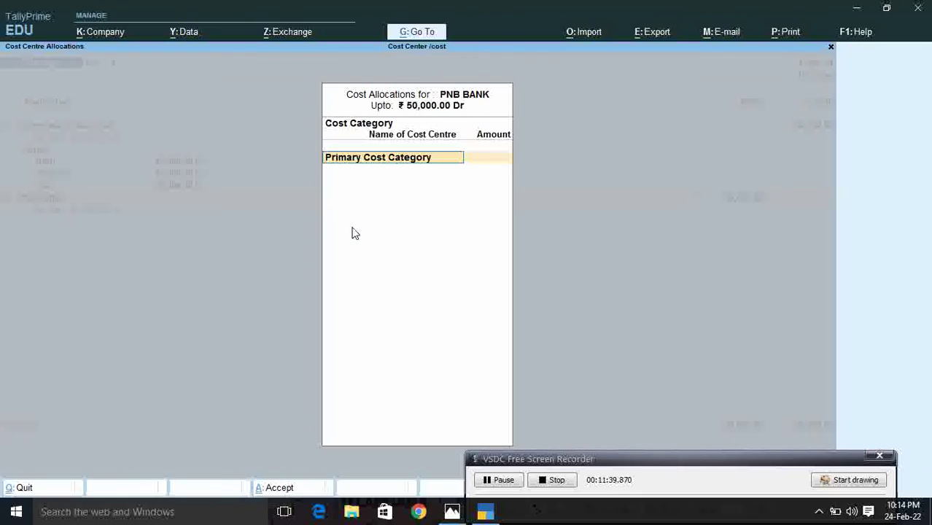
key(BackSpace)
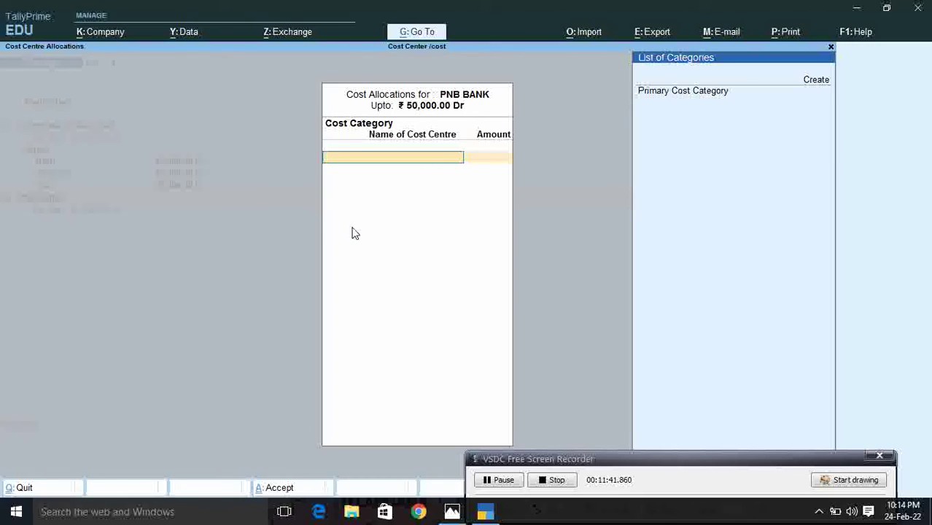
key(Up)
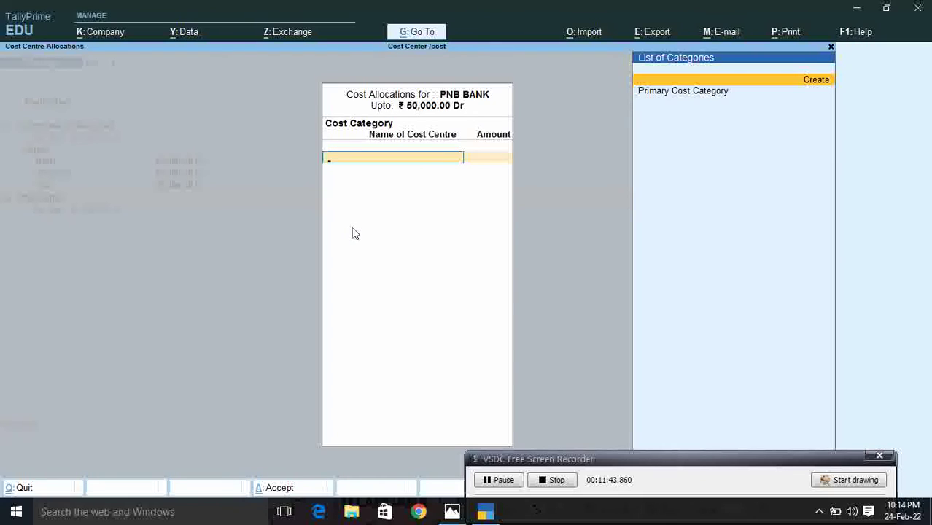
key(Escape)
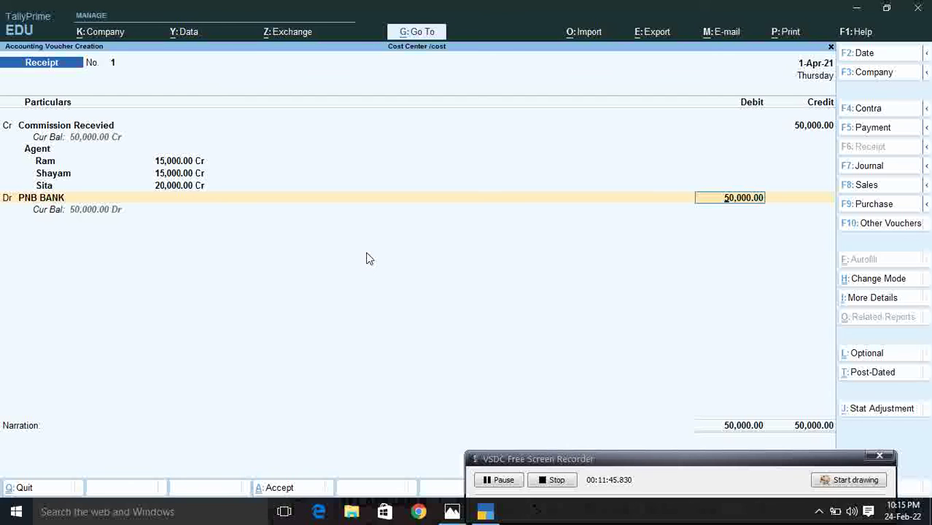
key(Return)
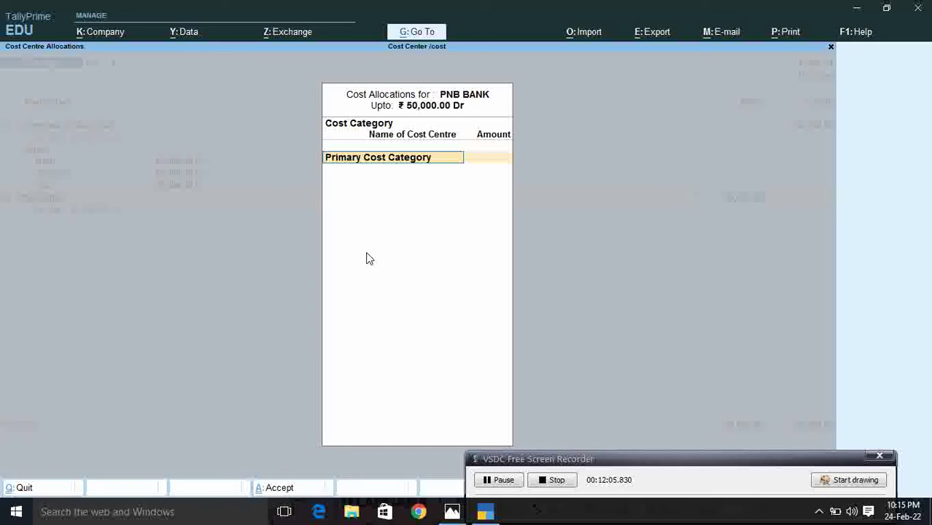
key(Escape)
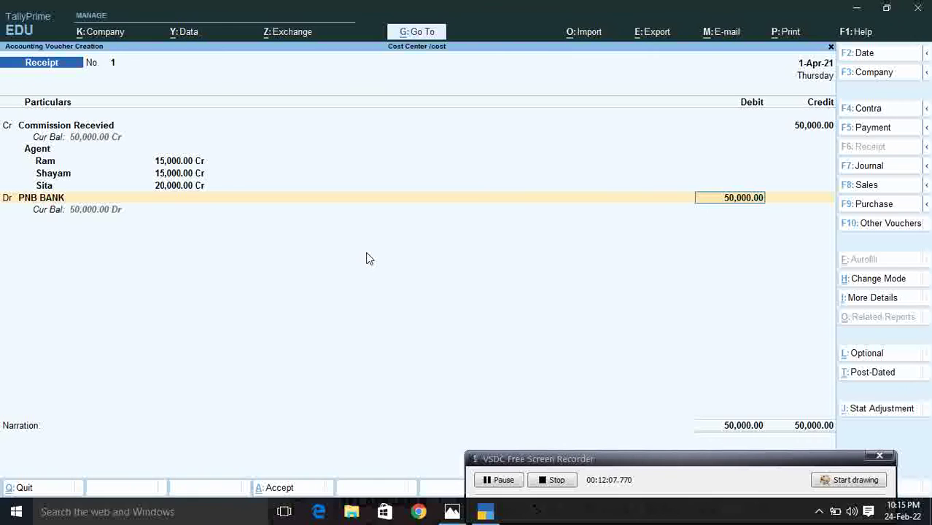
Step: Replace the voucher's debit ledger with Cash for 50000, leave the narration blank and proceed to acceptance
key(BackSpace)
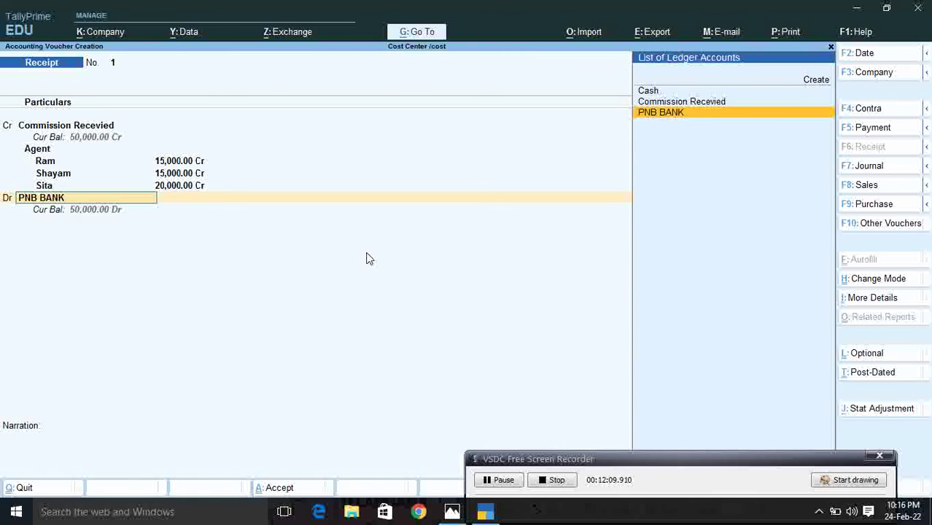
key(Up)
key(Up)
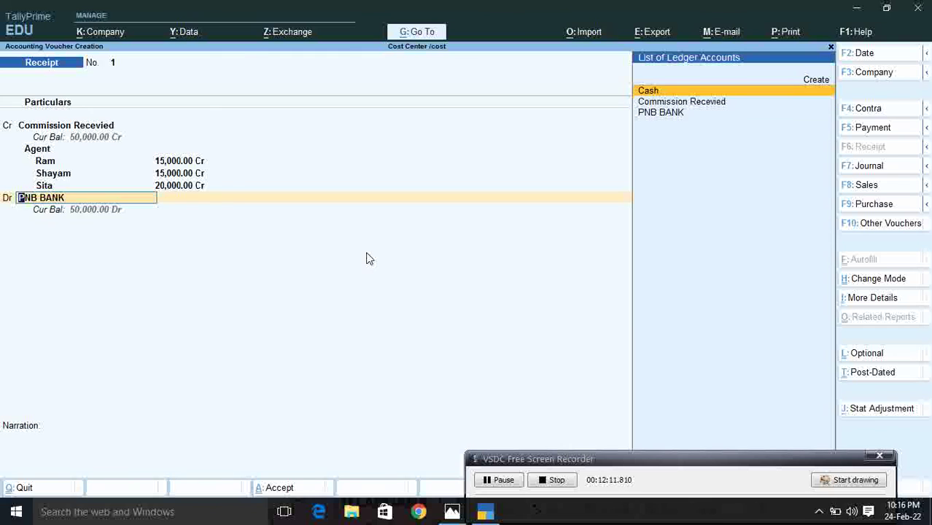
key(Return)
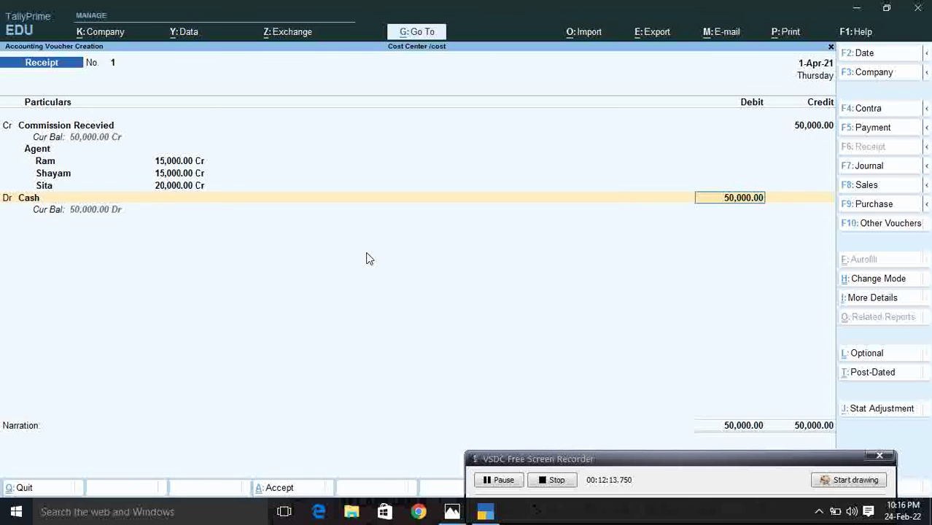
key(Return)
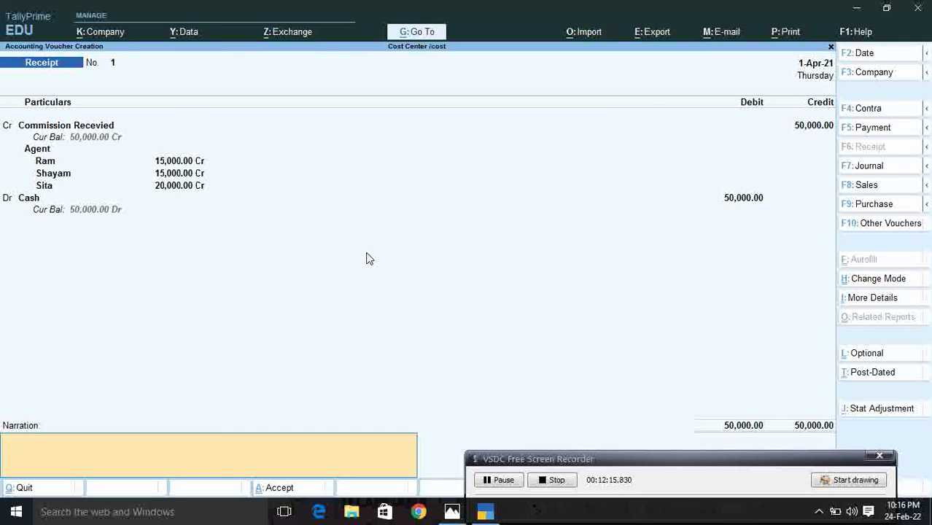
key(Return)
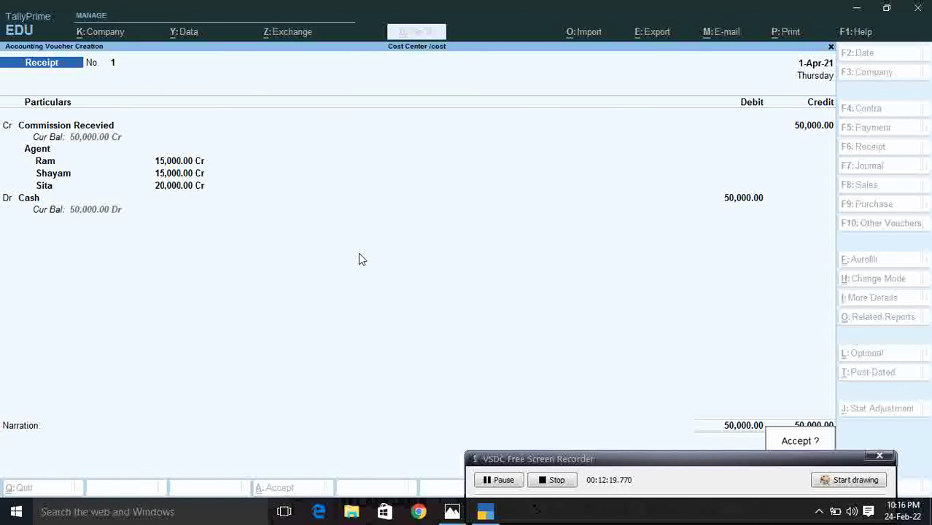
drag(515, 460, 526, 495)
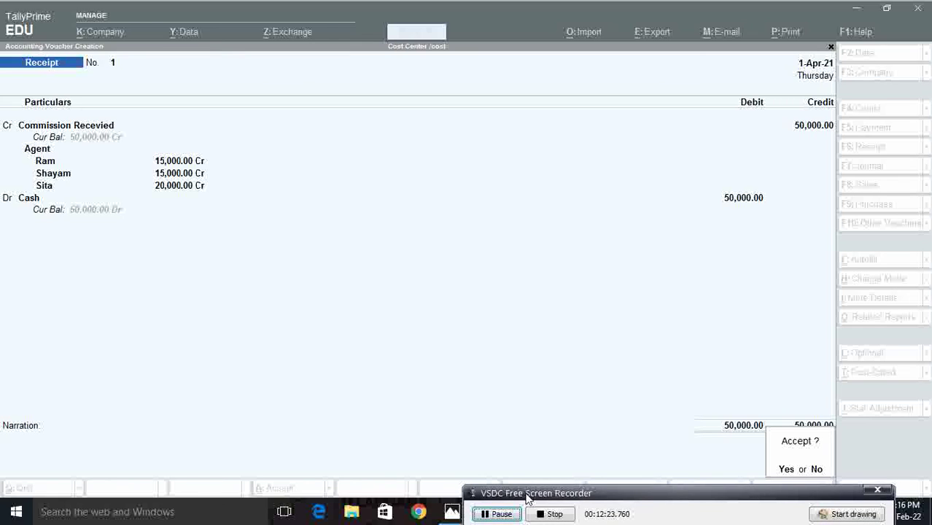
drag(526, 495, 528, 466)
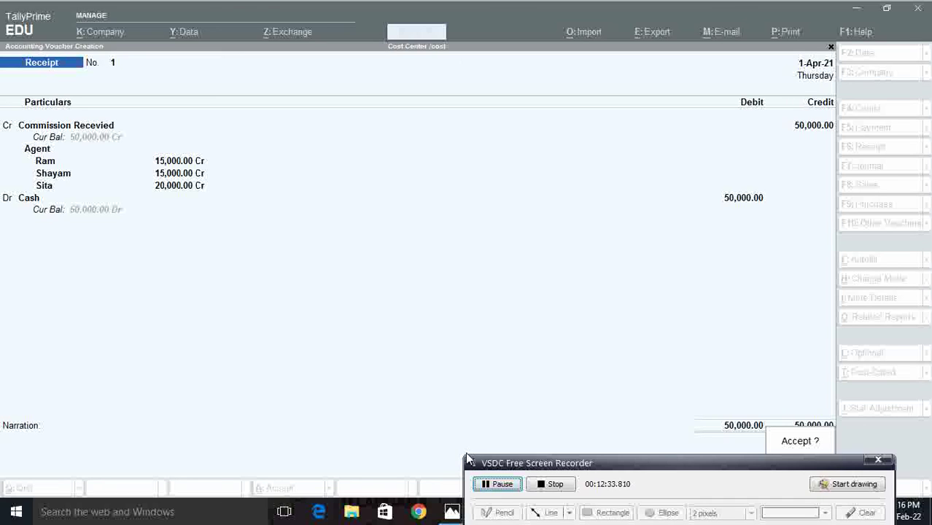
click(421, 396)
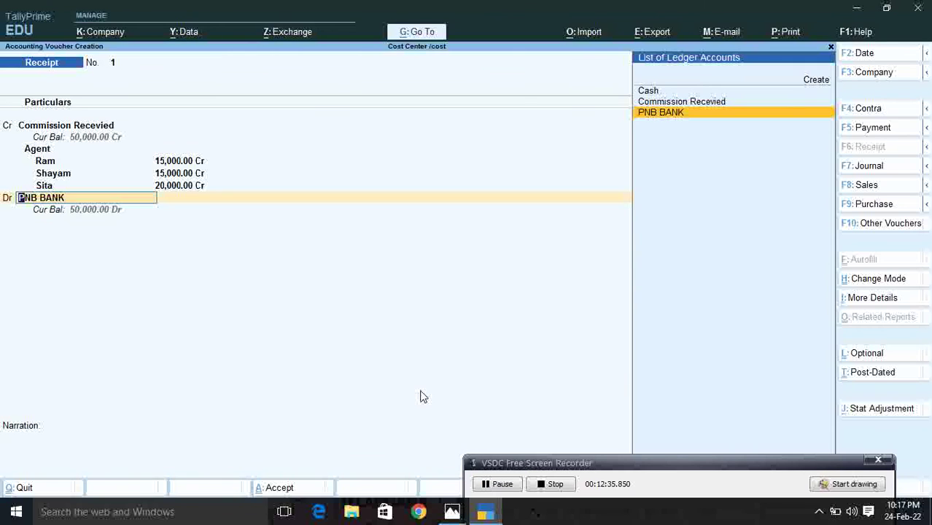
key(Return)
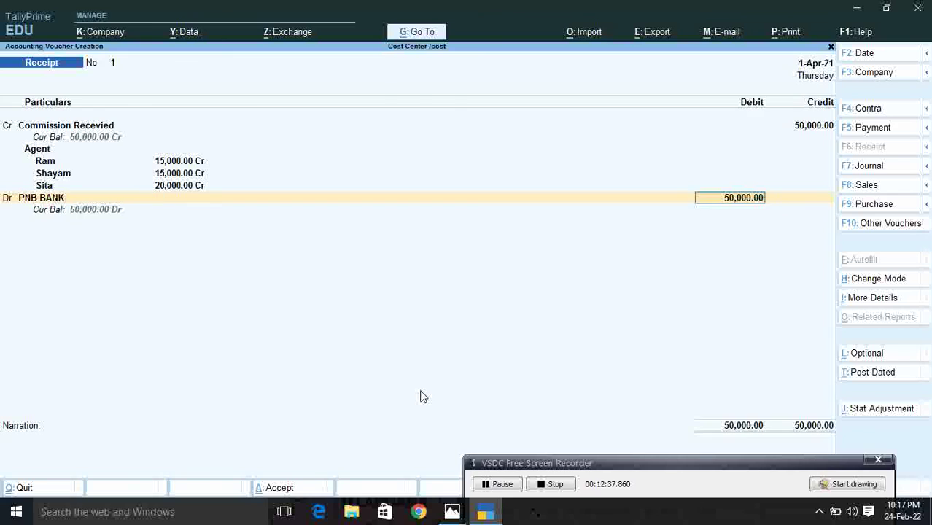
key(Return)
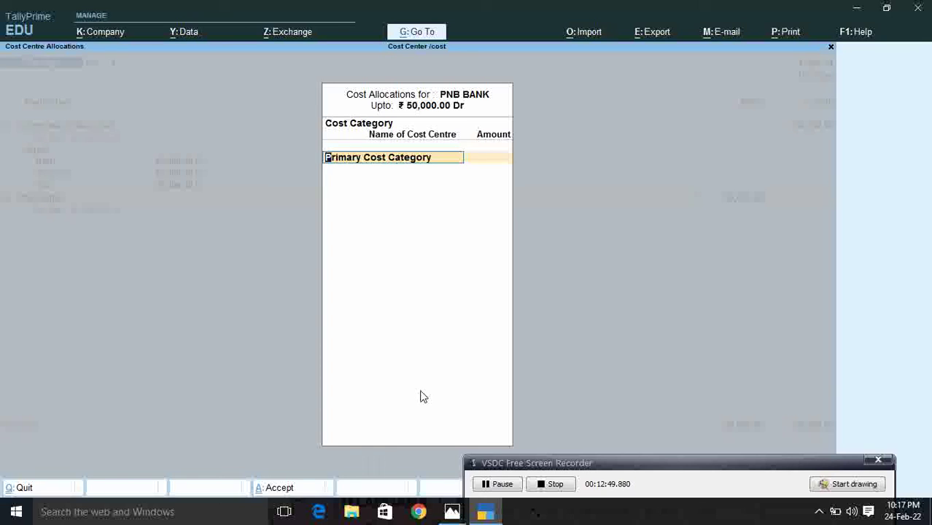
key(BackSpace)
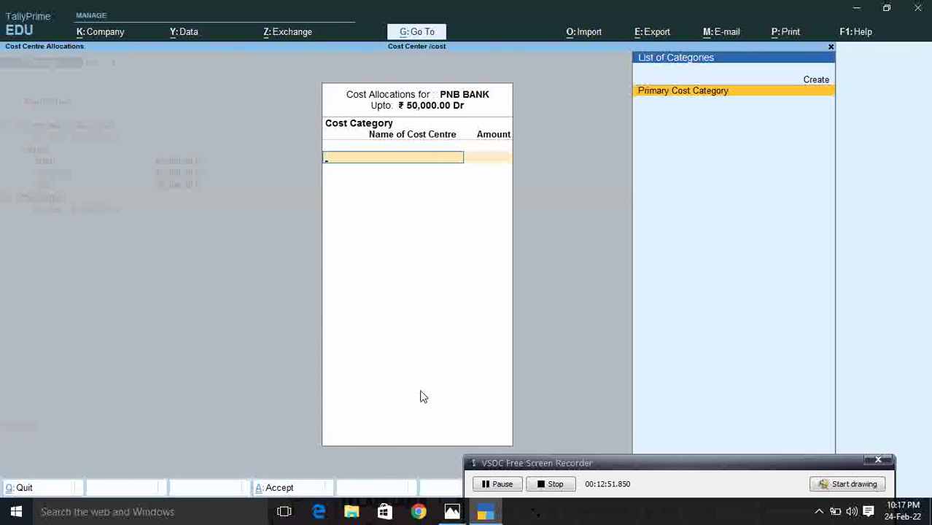
key(Escape)
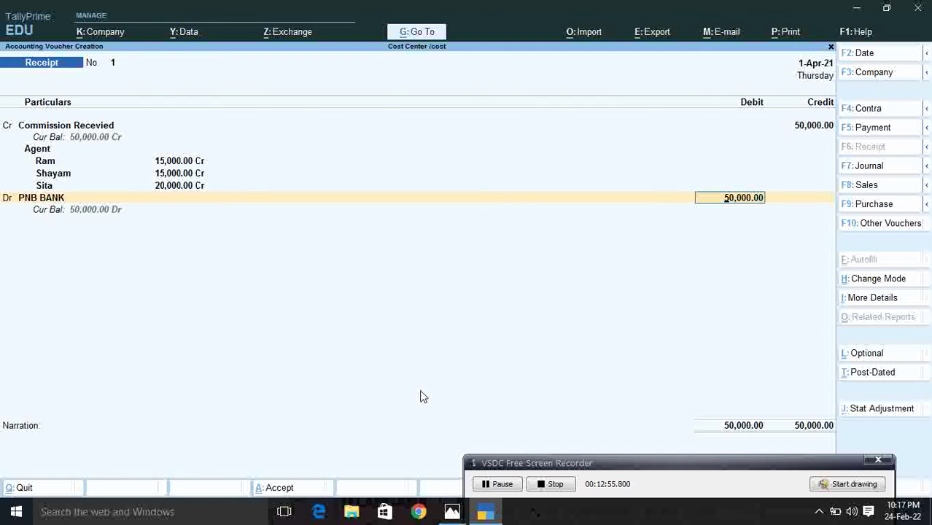
key(BackSpace)
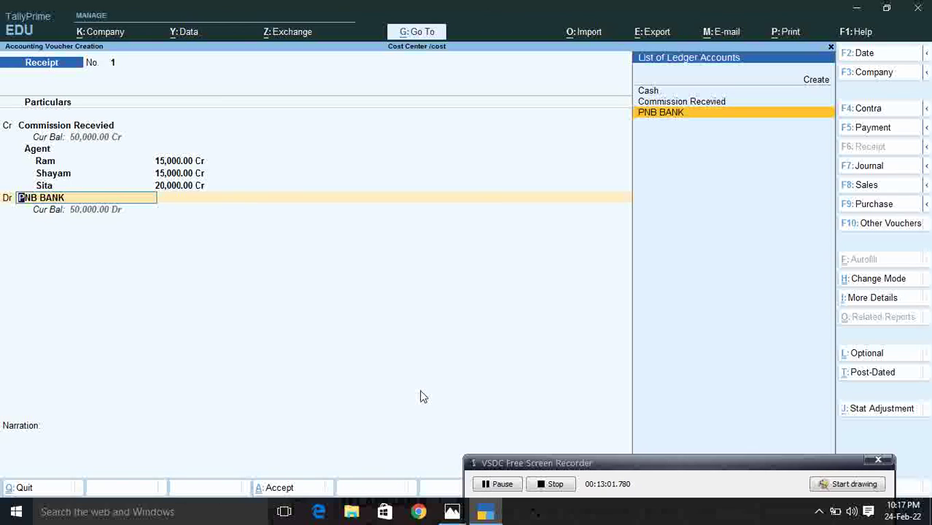
Step: Alter the PNB BANK ledger from within the voucher, setting cost centres applicable to No, and save it
key(ctrl)
key(ctrl+Return)
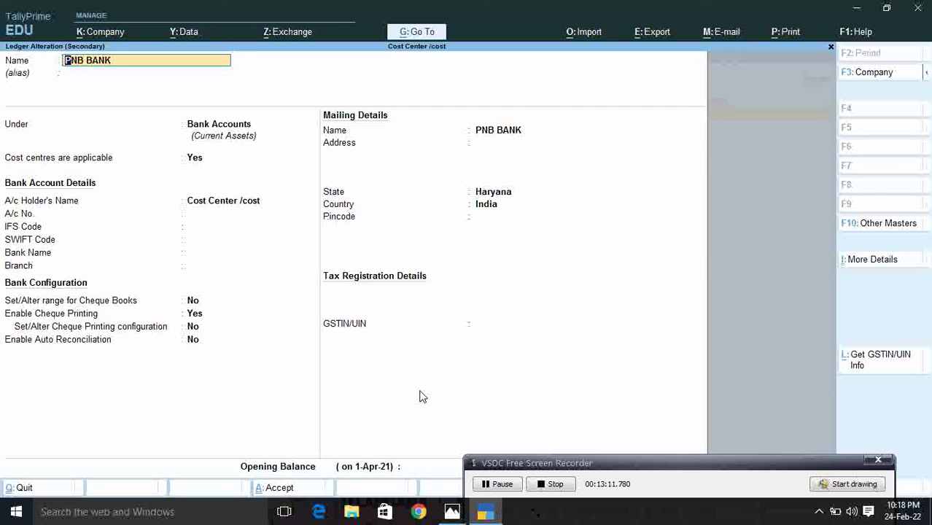
key(Return)
key(Return)
key(Return)
text(N)
key(Return)
key(Return)
key(Return)
key(Return)
key(Return)
key(Return)
key(Return)
key(Return)
key(Return)
key(Return)
key(Return)
key(Return)
key(Return)
key(Return)
key(Return)
key(Return)
key(Return)
key(Return)
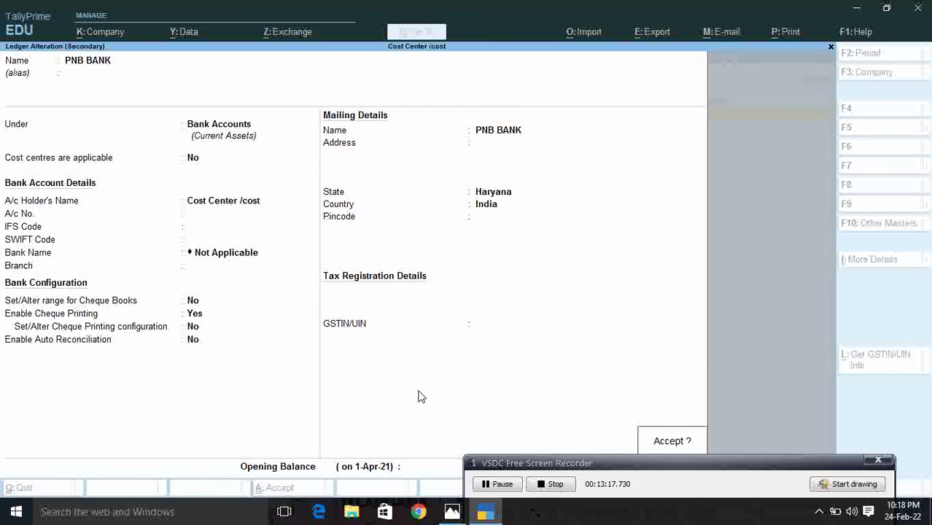
key(Return)
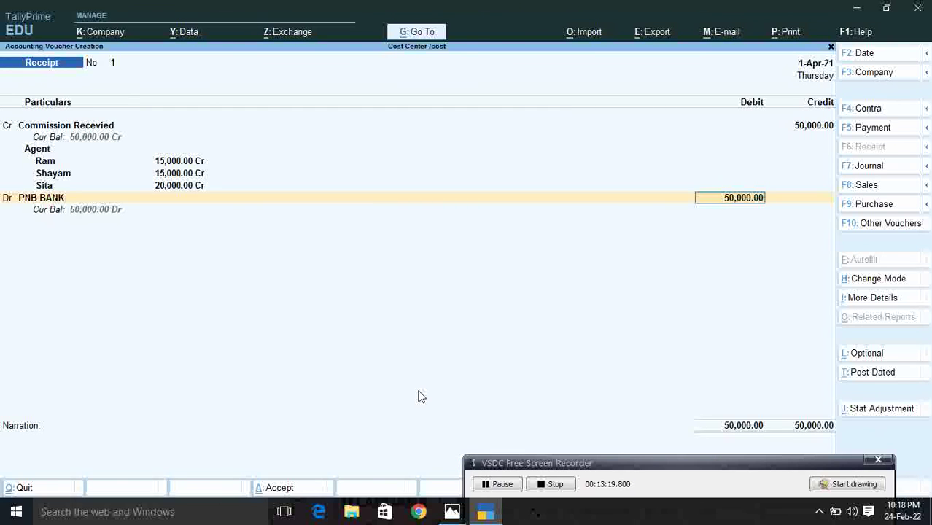
Step: Allocate the PNB BANK amount as Cheque/DD with instrument number 34567FD, leave the bank name and narration blank, and save the Receipt voucher
key(Return)
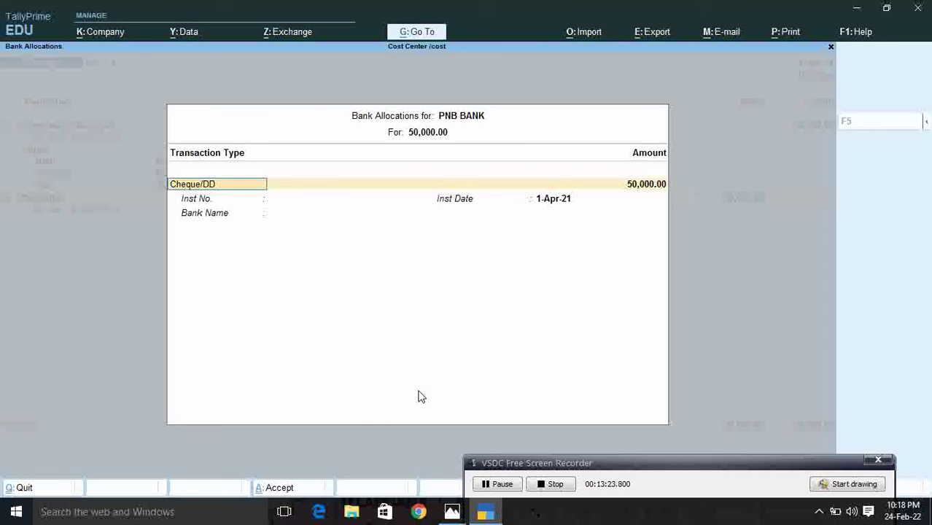
key(Return)
key(Return)
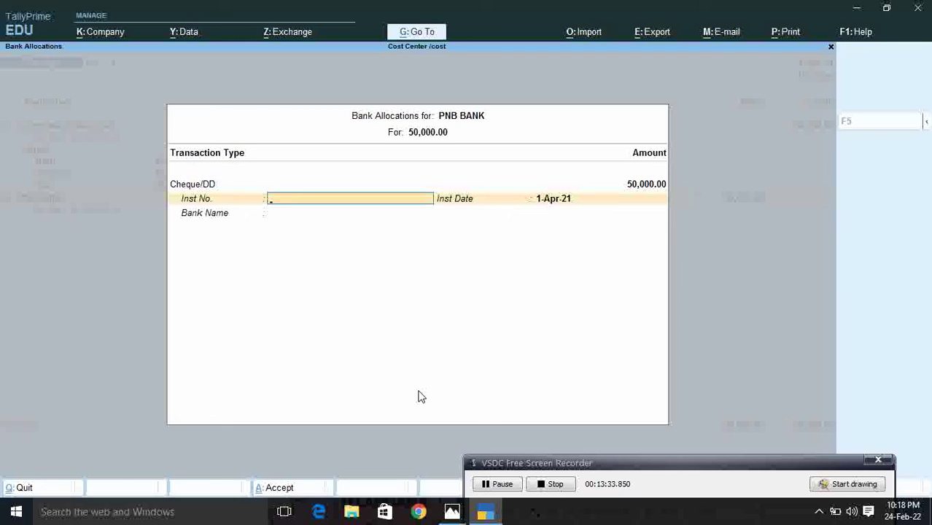
text(34567FD)
key(Return)
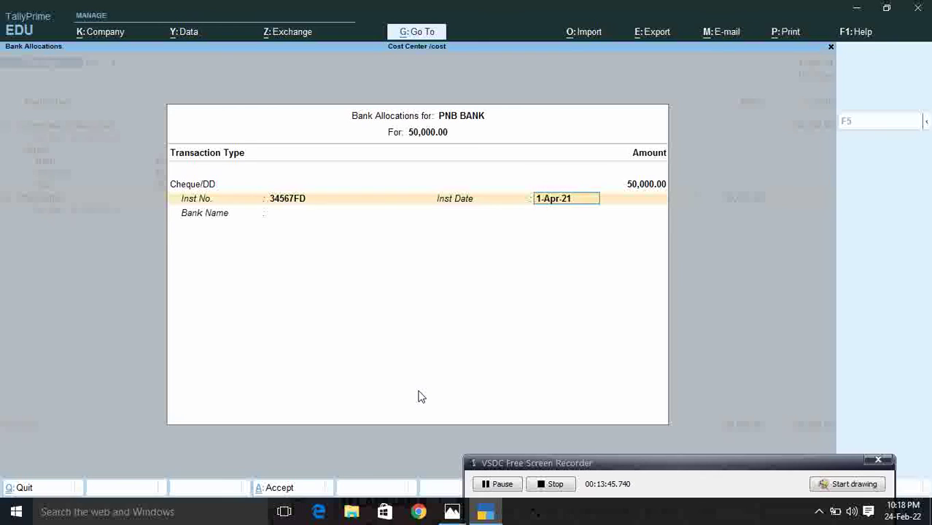
key(Return)
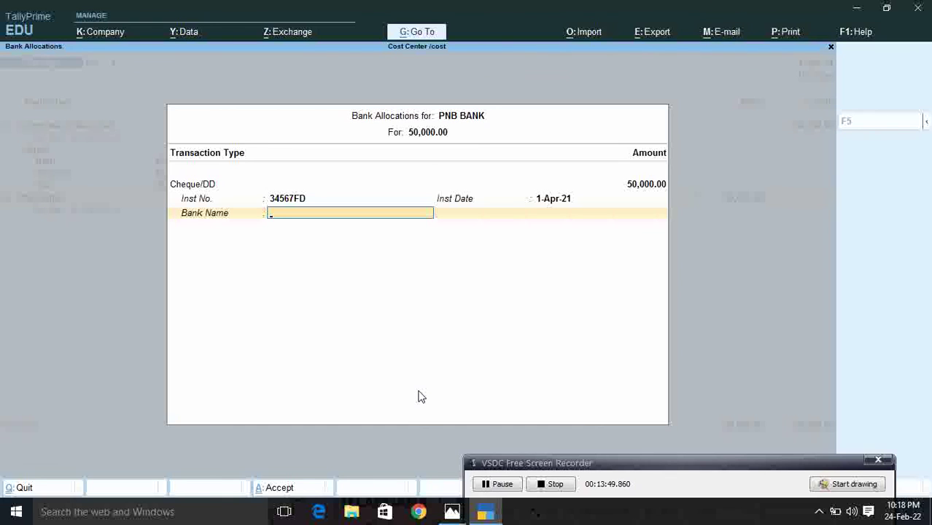
key(Return)
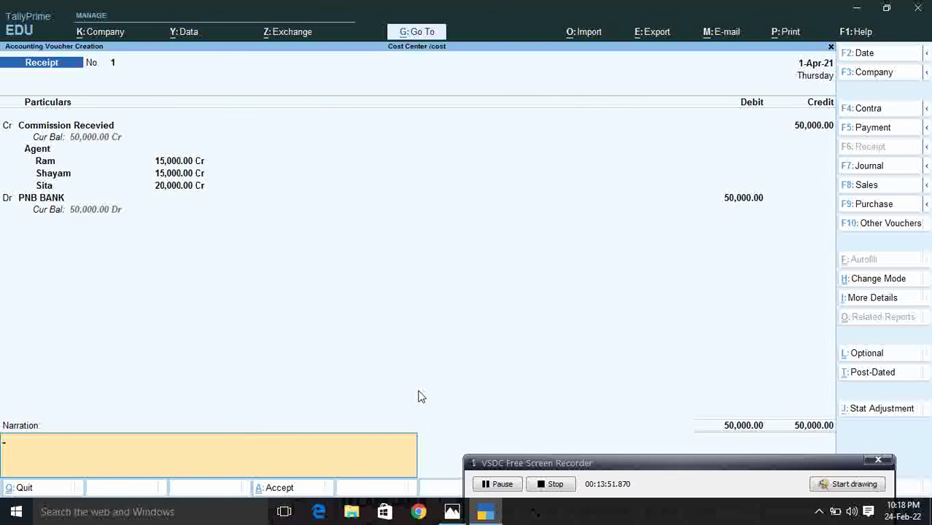
key(Return)
key(Return)
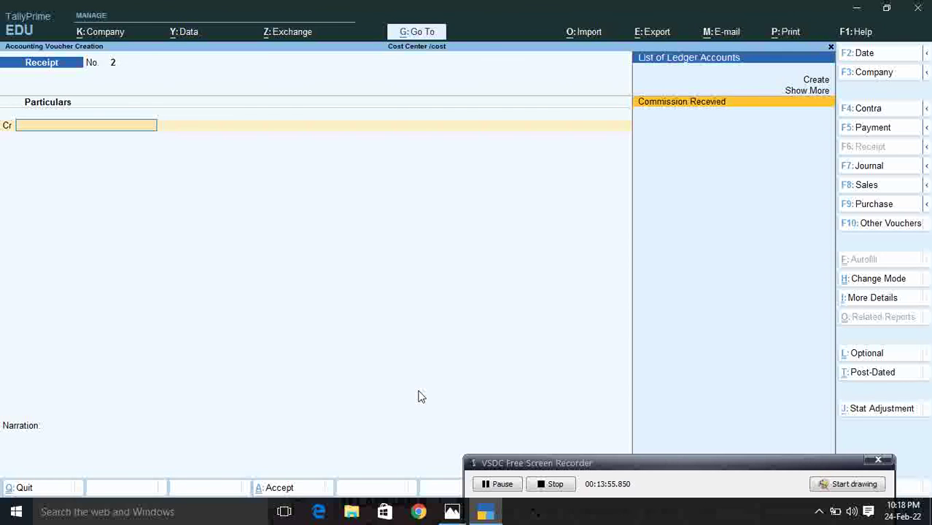
Step: Leave voucher entry and open the saved commission receipt from the Day Book
key(Escape)
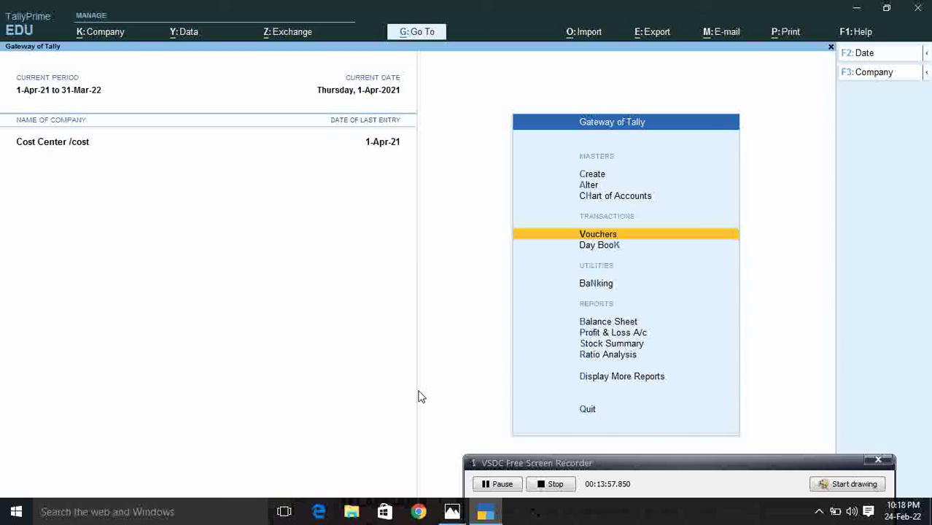
key(Down)
key(Return)
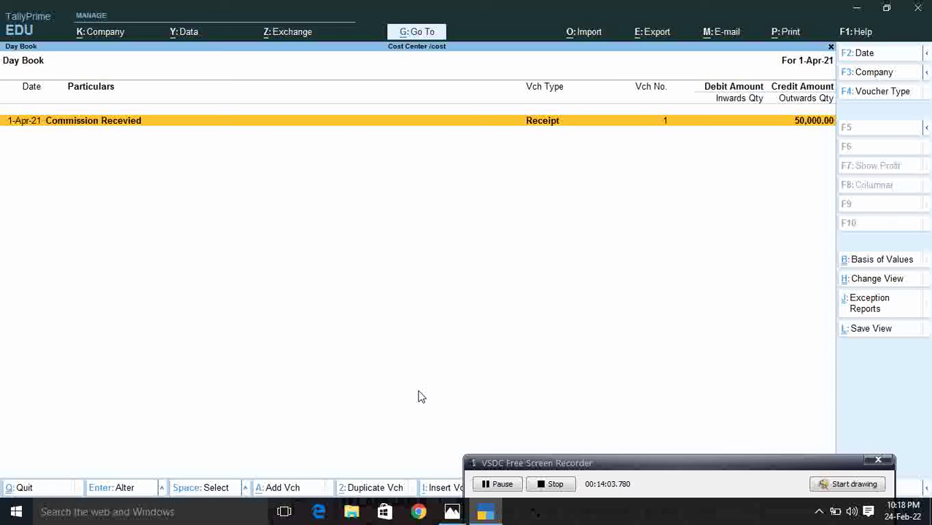
key(Return)
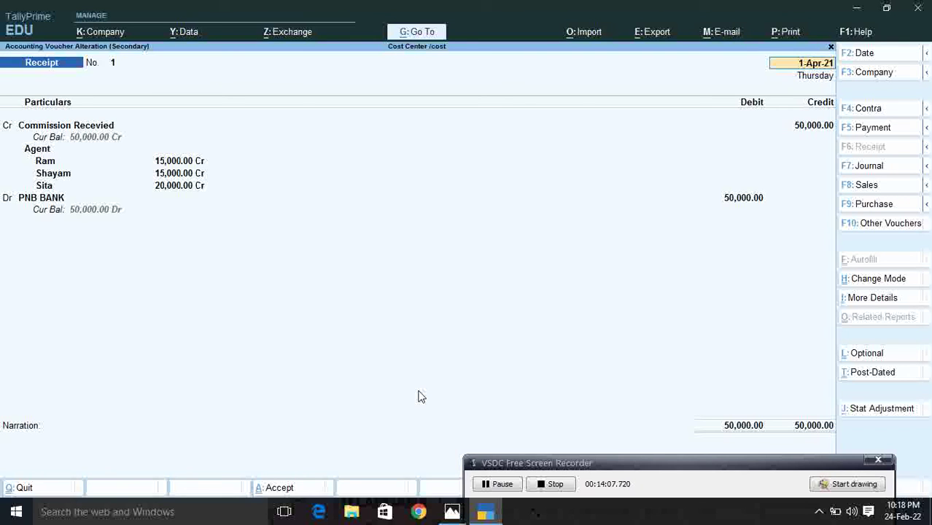
Step: Preview the printout of the Receipt voucher, zoomed in, and examine it down to the signatory line
key(ctrl+p)
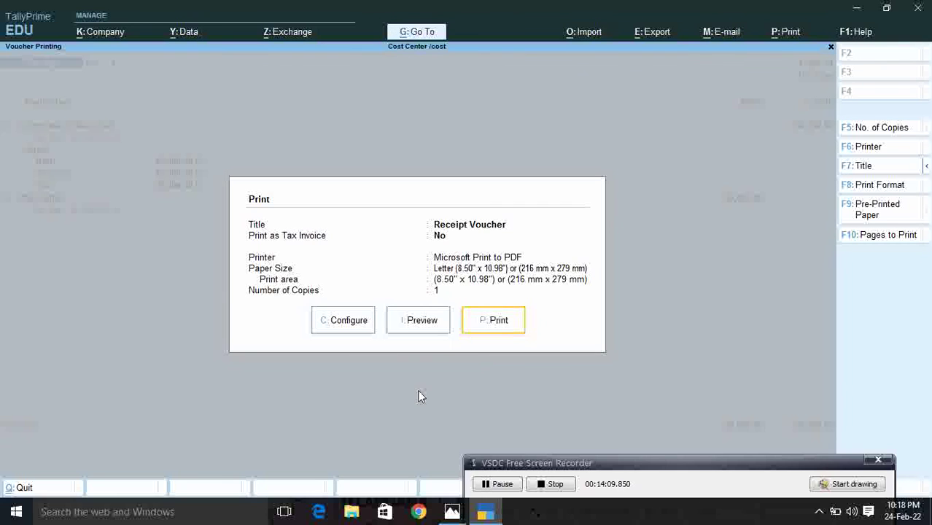
key(Left)
key(Return)
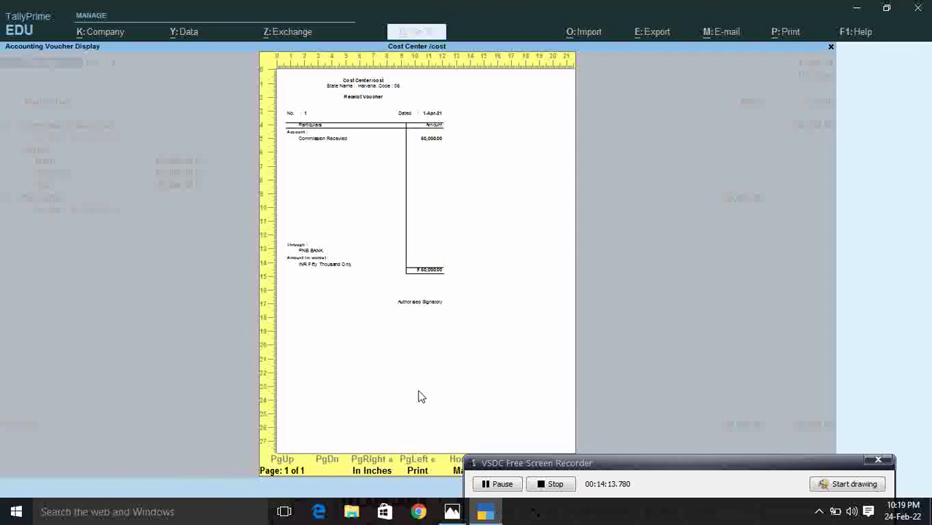
key(alt+z)
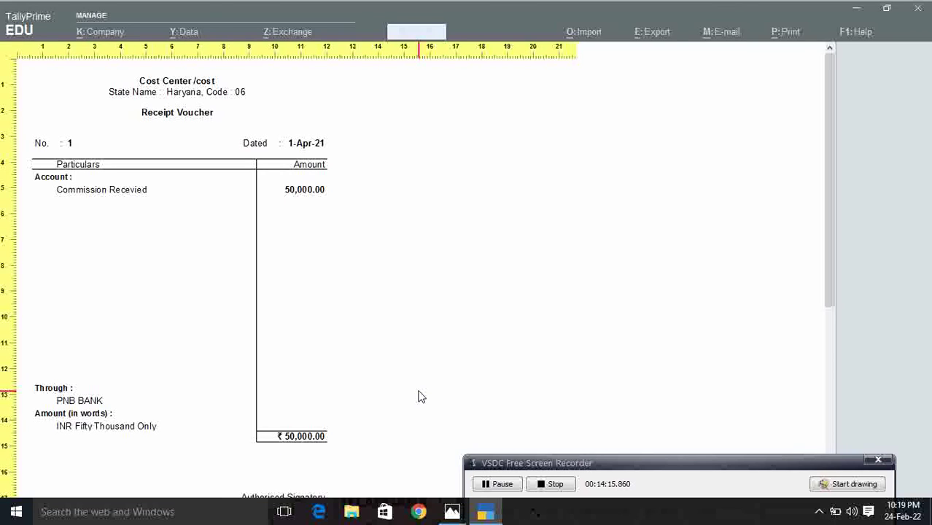
scroll(421, 396, down, 2)
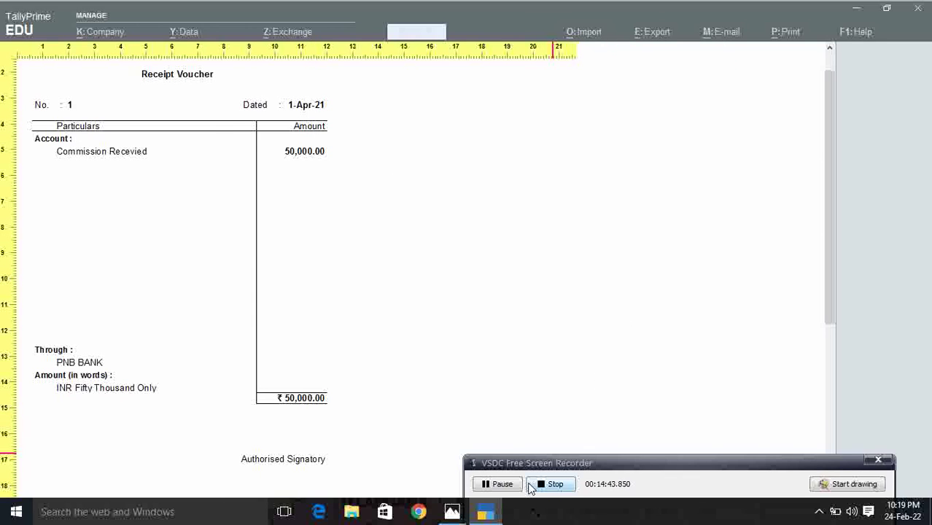
key(alt+Tab)
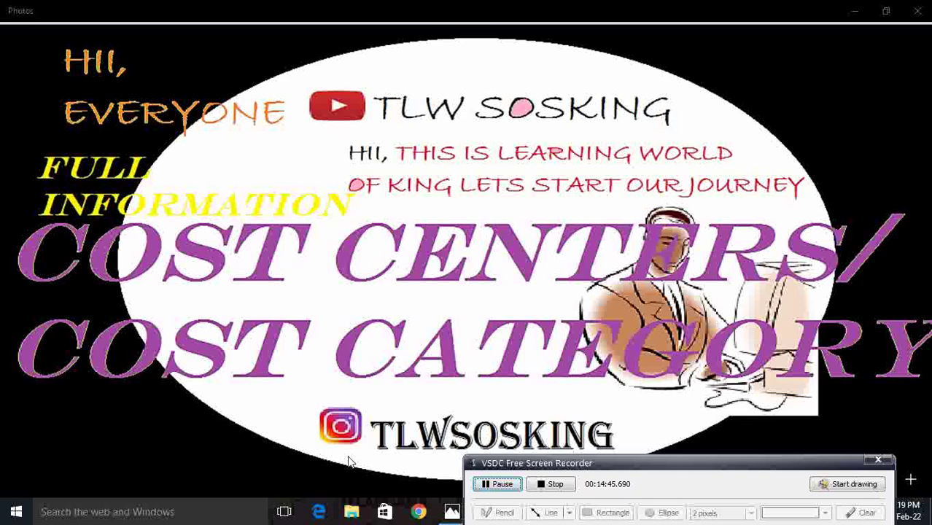